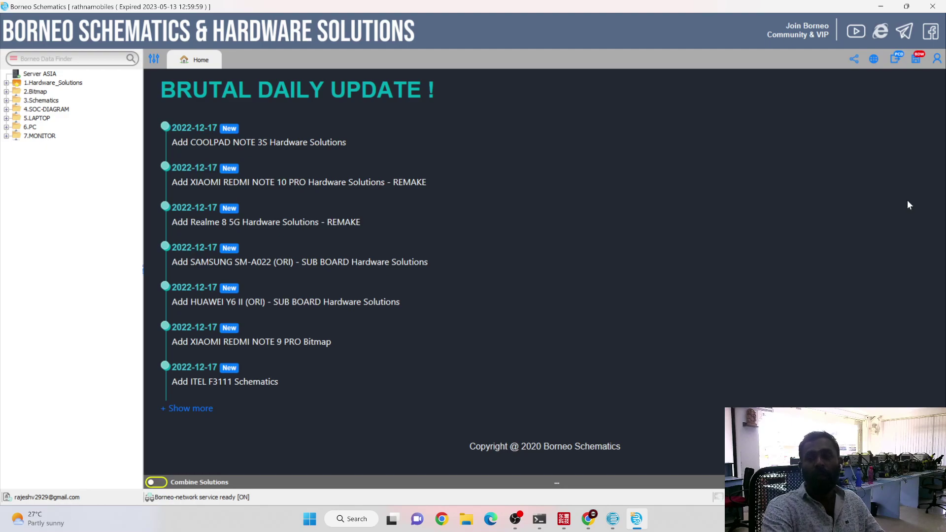
Open the Borneo DataWorks firmware library and look over the Mobile Phone brand folders
left_click(914, 55)
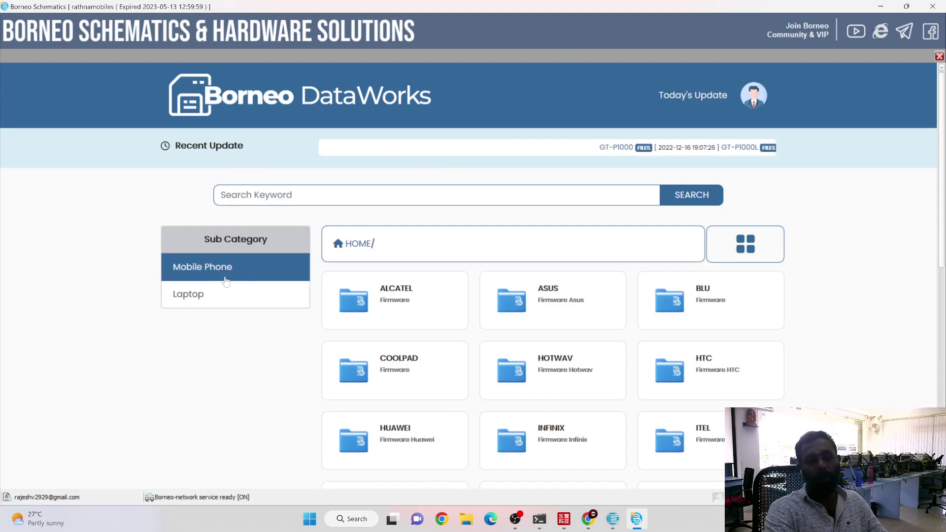
left_click(210, 304)
left_click(211, 302)
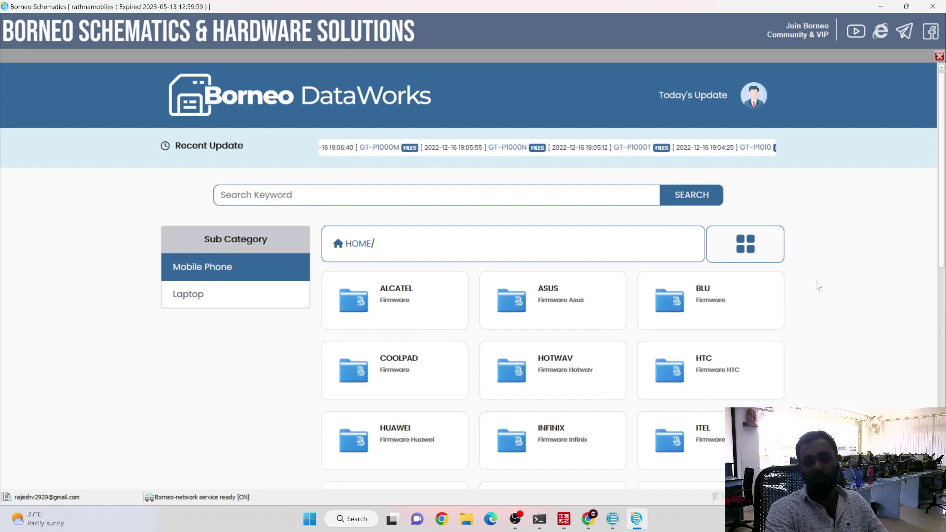
scroll(822, 299, "down", 4)
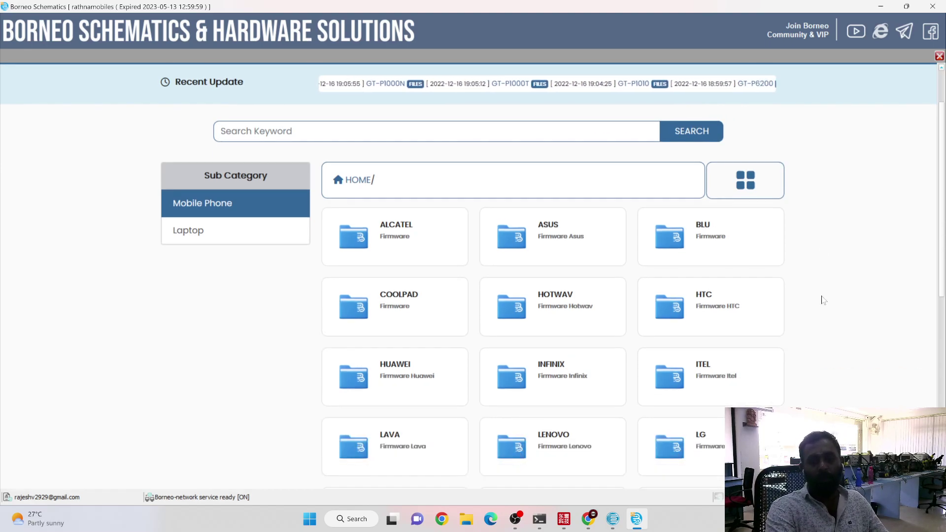
Open the ASUS firmware folder and look through its model folders
left_click(544, 101)
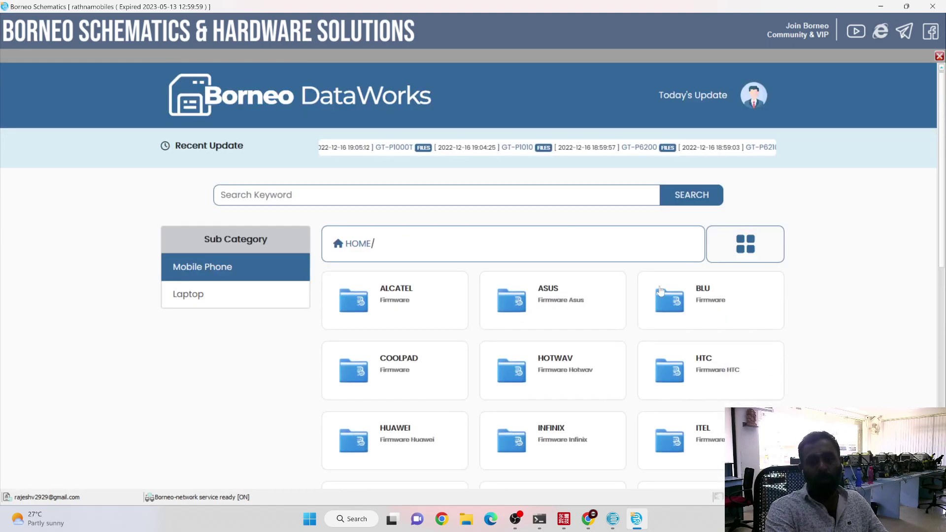
scroll(721, 320, "down", 3)
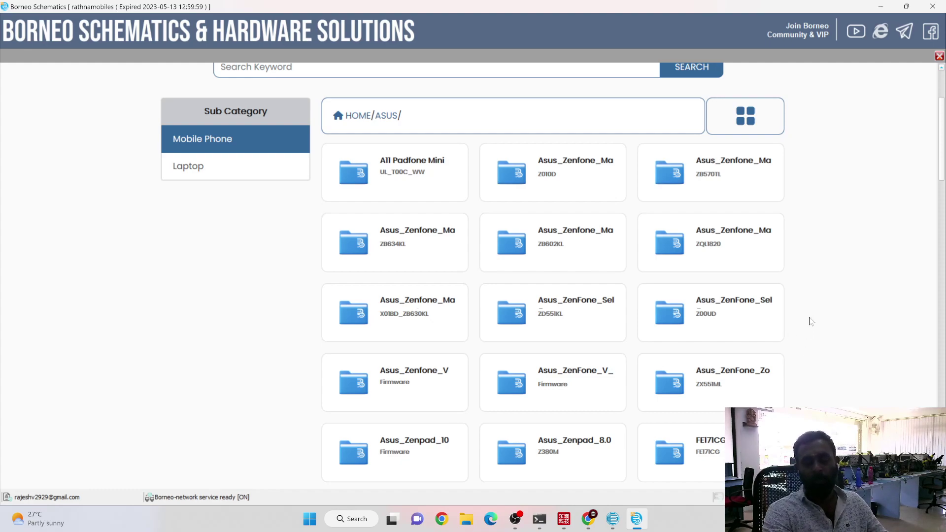
scroll(810, 321, "down", 5)
scroll(810, 321, "up", 7)
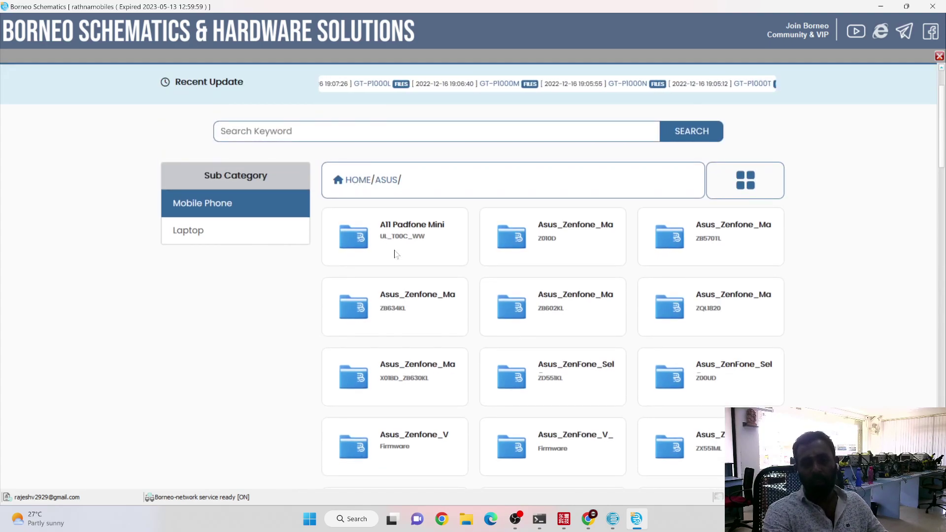
Return to the DataWorks home list of phone brands and open the SAMSUNG firmware folder
left_click(365, 185)
scroll(457, 259, "down", 9)
scroll(457, 259, "up", 5)
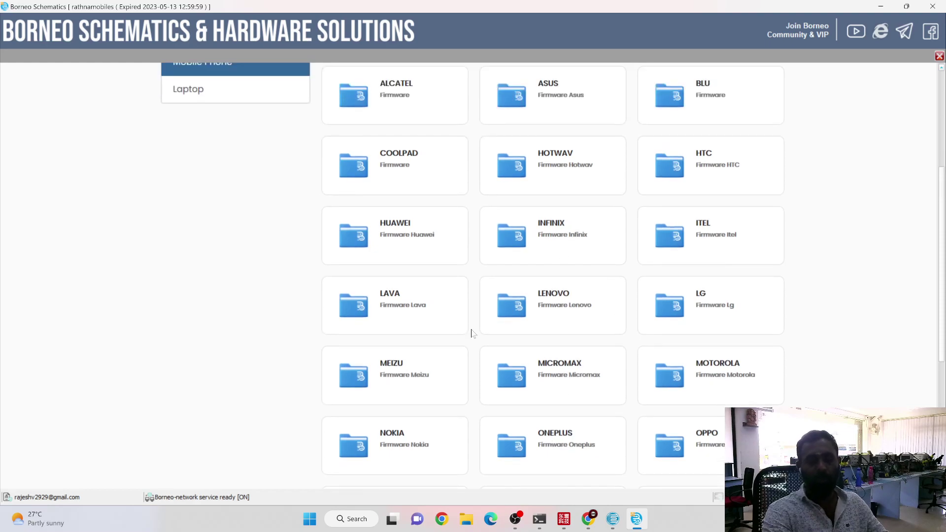
scroll(635, 365, "down", 4)
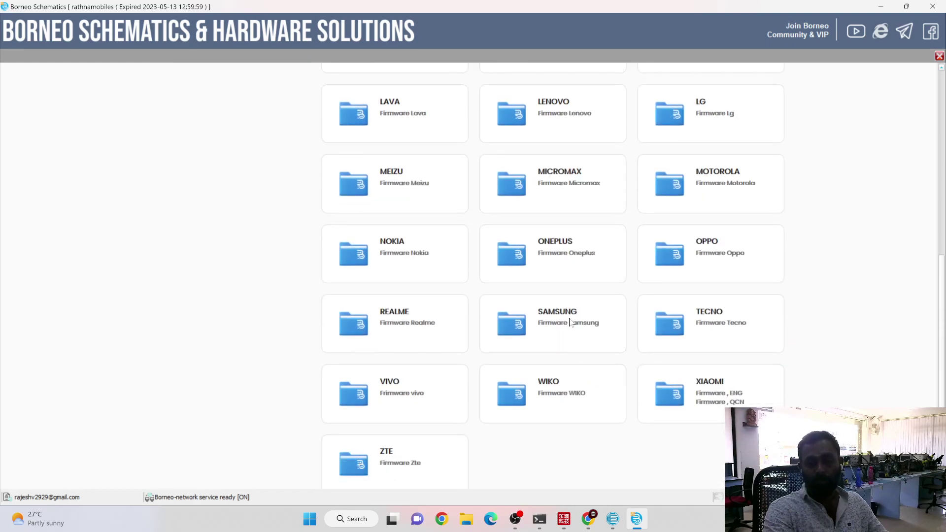
scroll(657, 397, "up", 8)
scroll(656, 397, "down", 4)
left_click(606, 380)
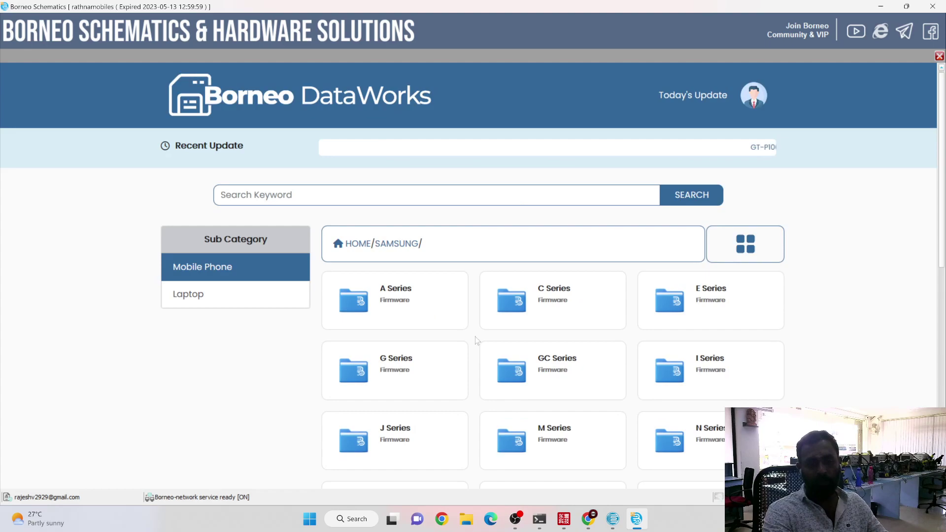
Open the SM-A013F firmware in Samsung's A Series folder and follow its download link to the hosted zip
left_click(397, 290)
left_click(400, 290)
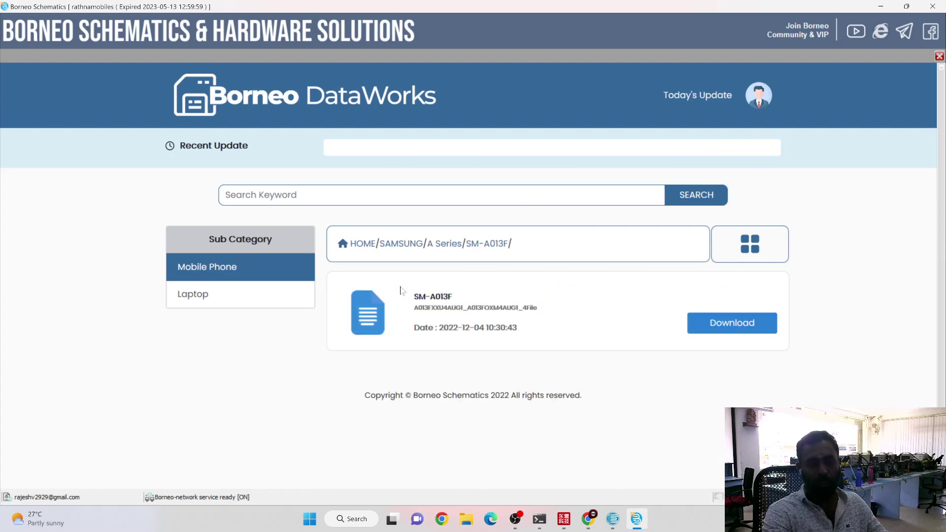
left_click(720, 329)
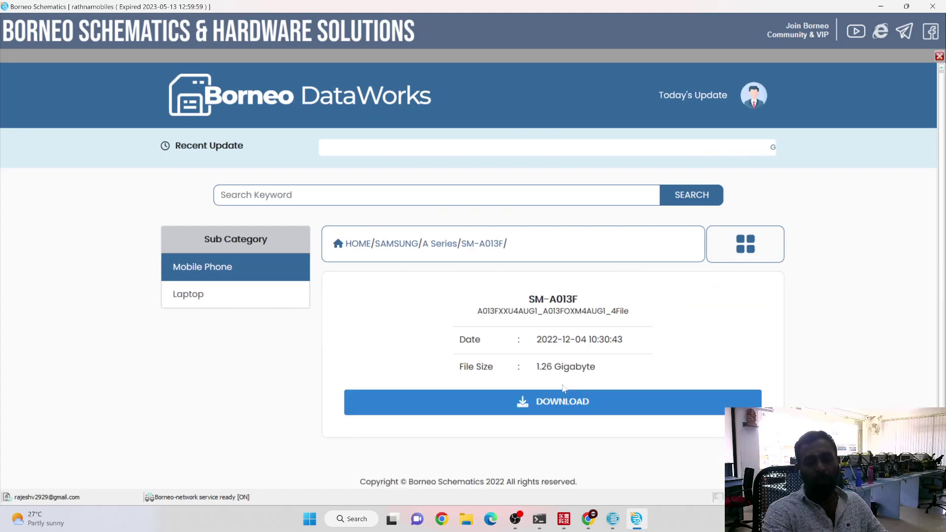
left_click(555, 400)
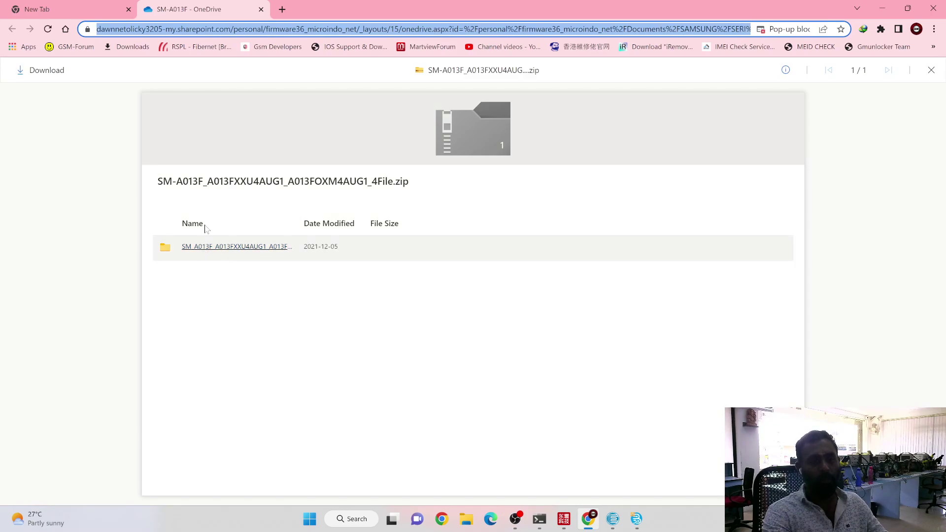
Try downloading the SM-A013F zip, resuming the existing duplicate if incomplete, cancel the transfer, and switch back to Borneo Schematics
left_click(47, 72)
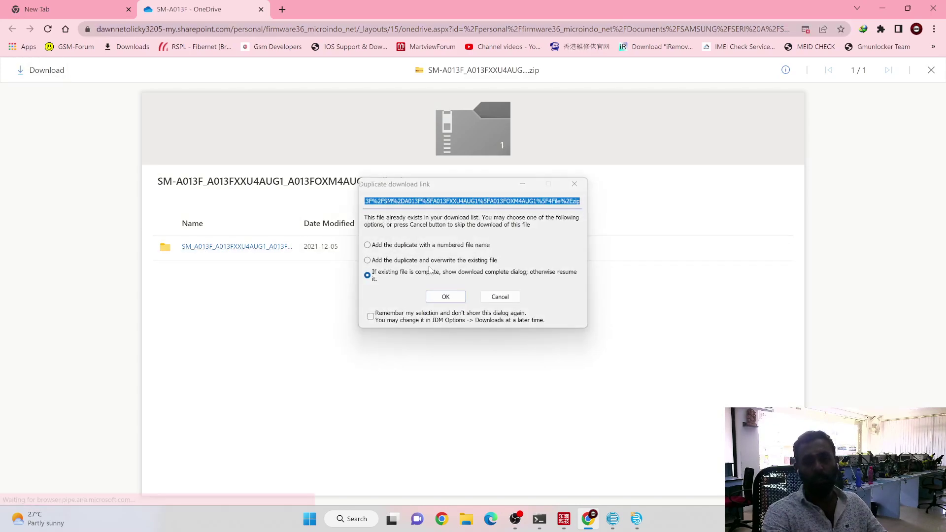
left_click(445, 296)
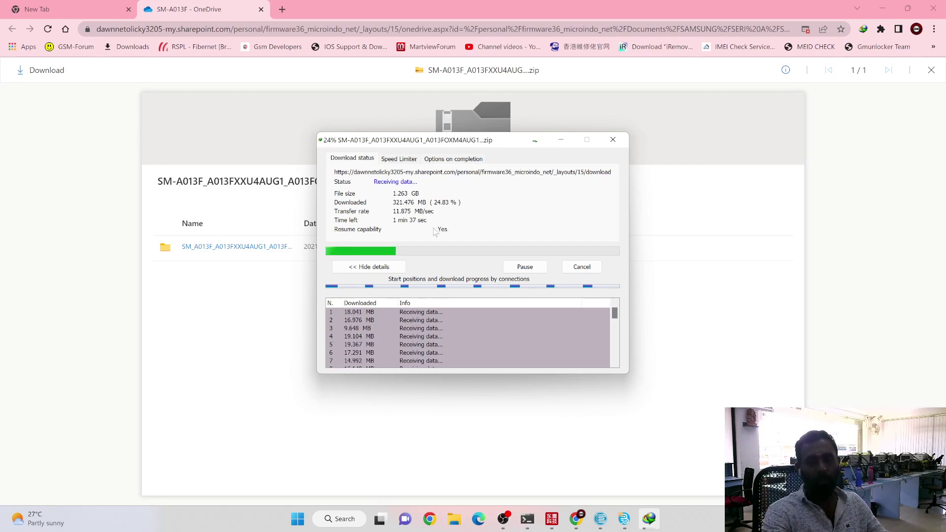
left_click(575, 269)
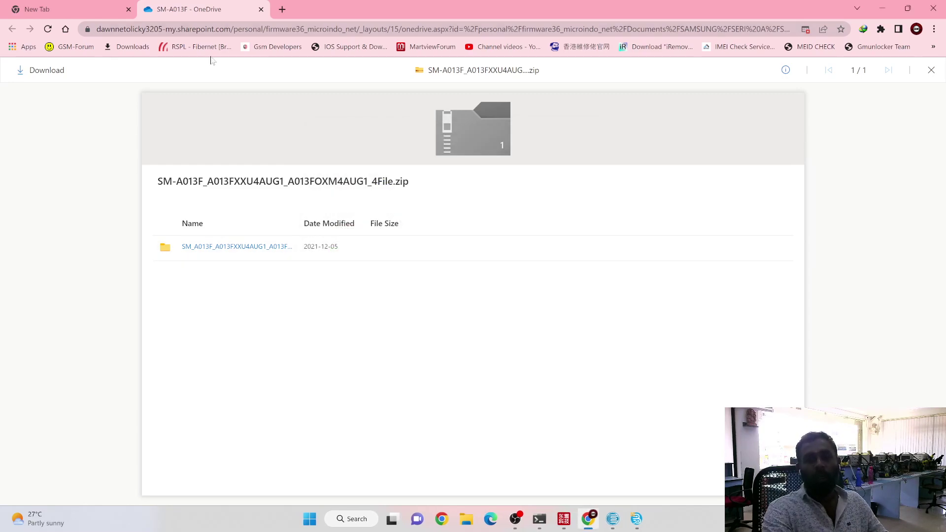
left_click(882, 9)
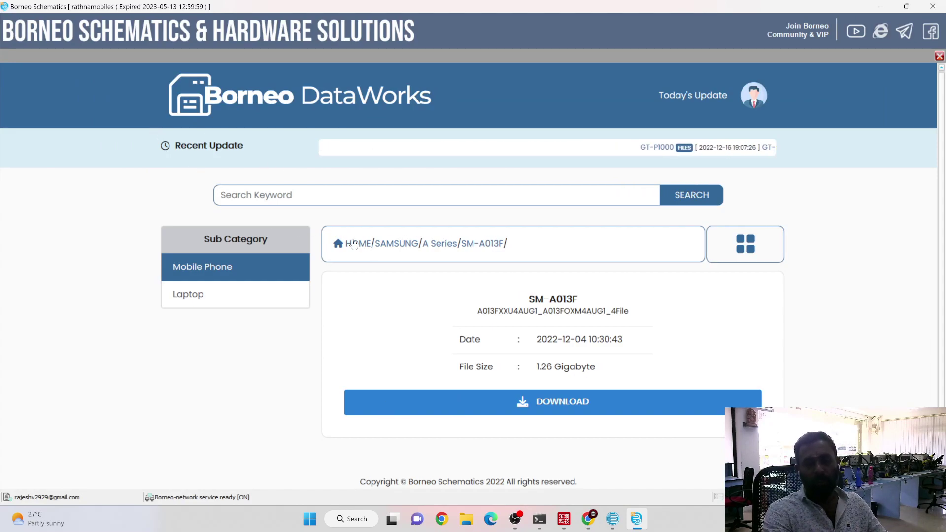
Return to the DataWorks home list and open the XIAOMI firmware folder
left_click(352, 243)
scroll(626, 375, "down", 1)
scroll(627, 376, "down", 8)
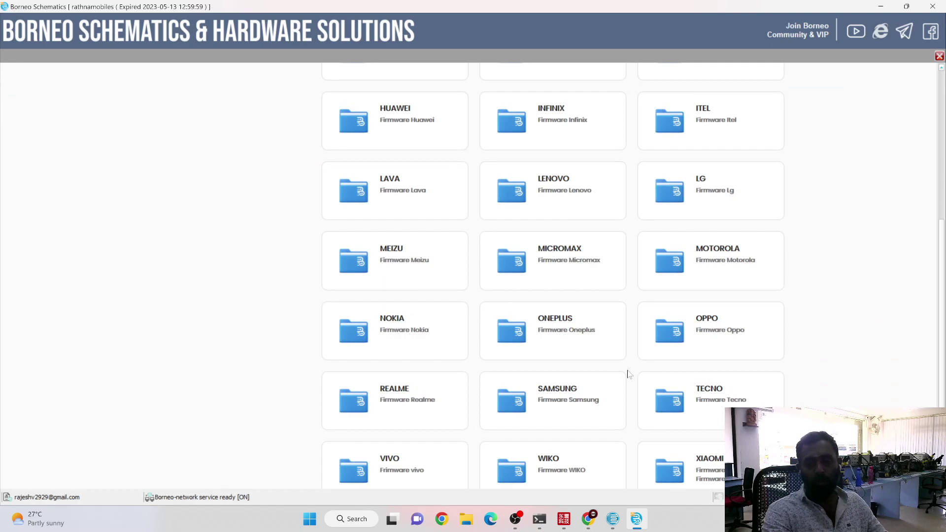
left_click(718, 326)
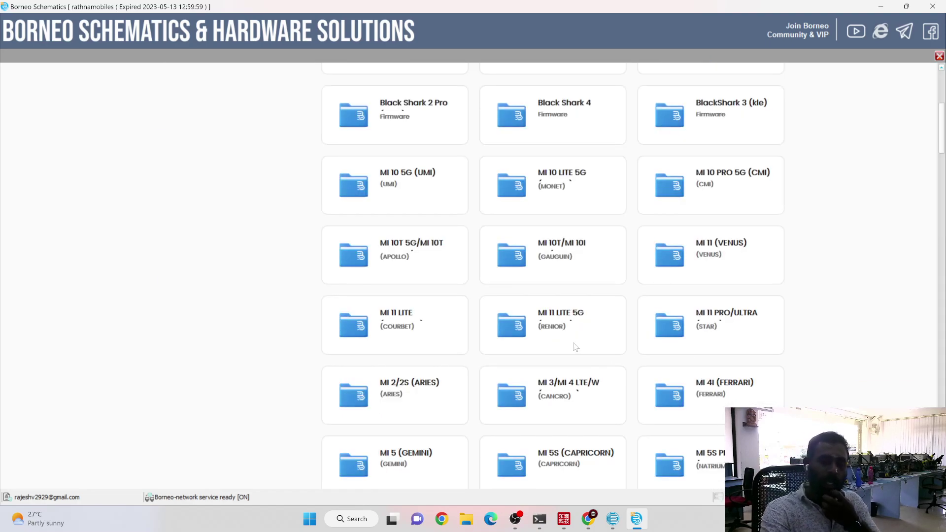
Look through the Xiaomi model folders and open POCO M3 (CITRUS)
scroll(576, 347, "down", 8)
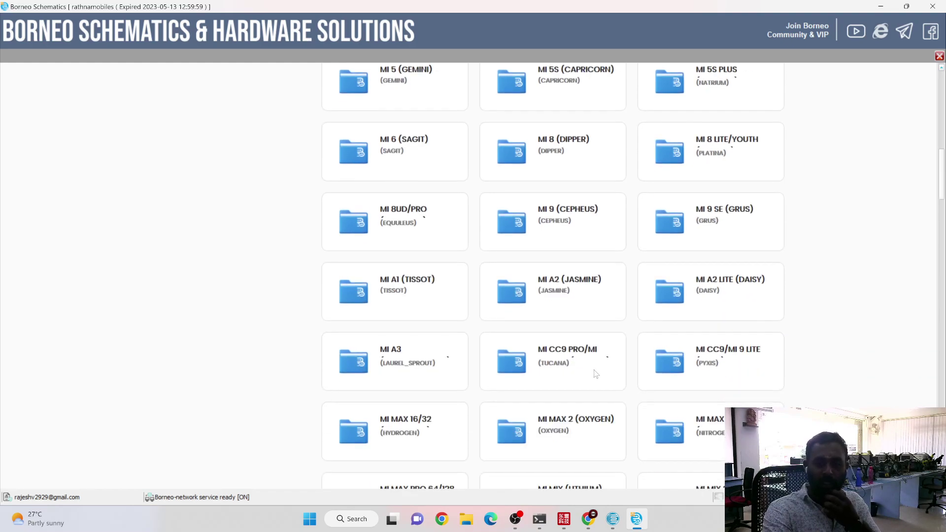
scroll(591, 374, "down", 5)
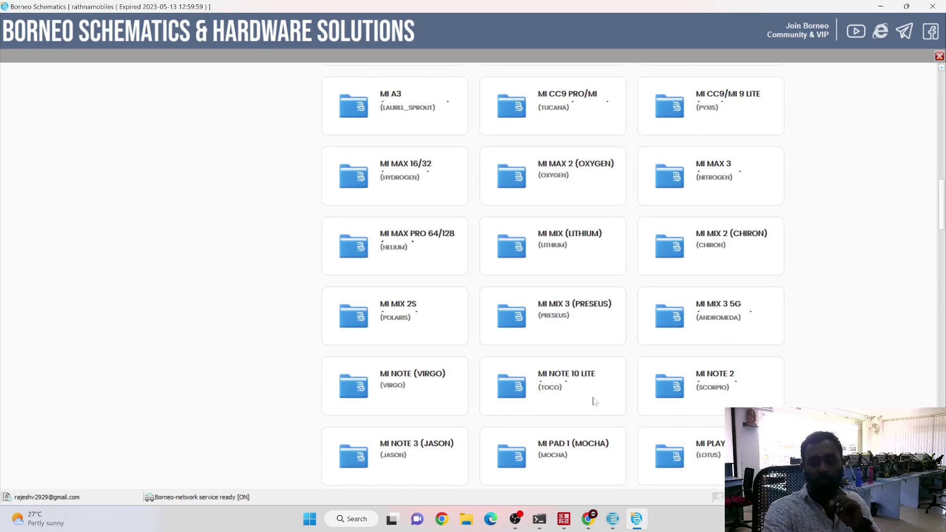
scroll(593, 402, "down", 5)
scroll(456, 411, "up", 20)
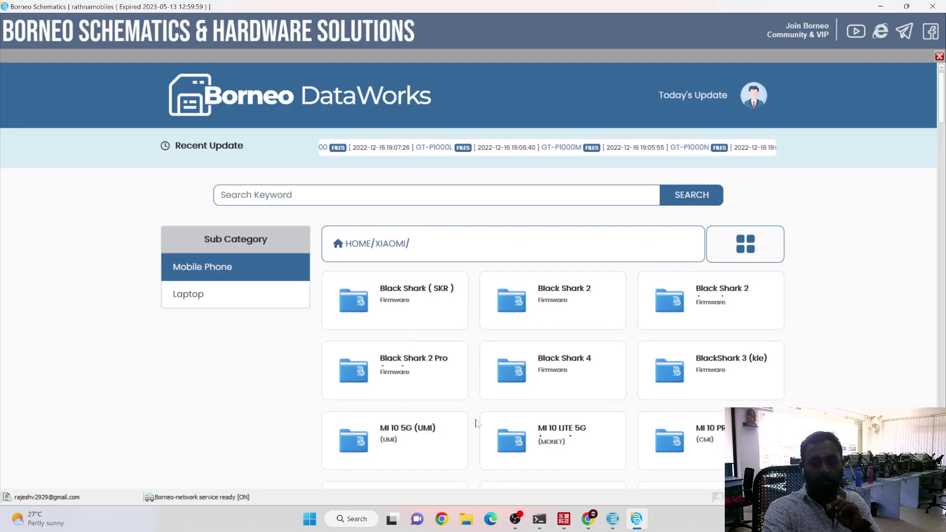
scroll(742, 373, "down", 2)
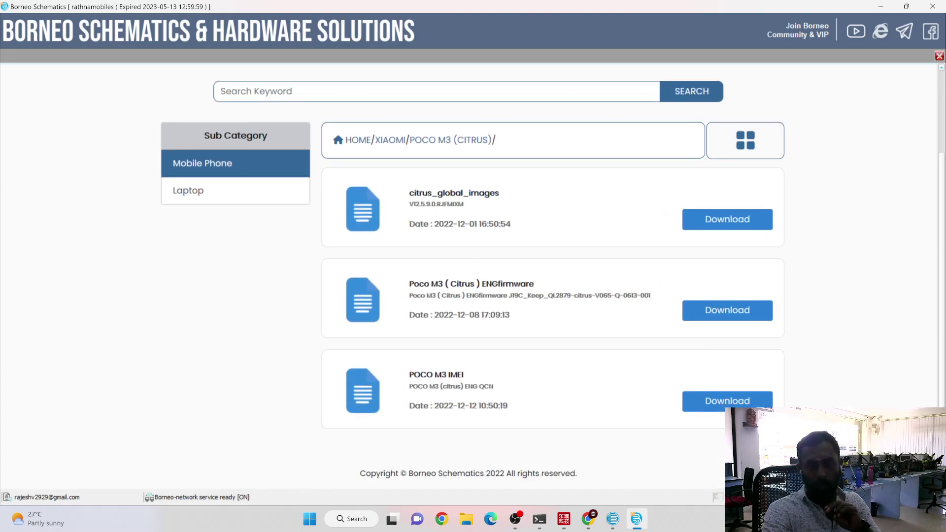
Examine the names of the POCO M3 global images, ENG firmware and IMEI QCN files
left_click_drag(540, 285, 443, 285)
left_click_drag(464, 374, 386, 374)
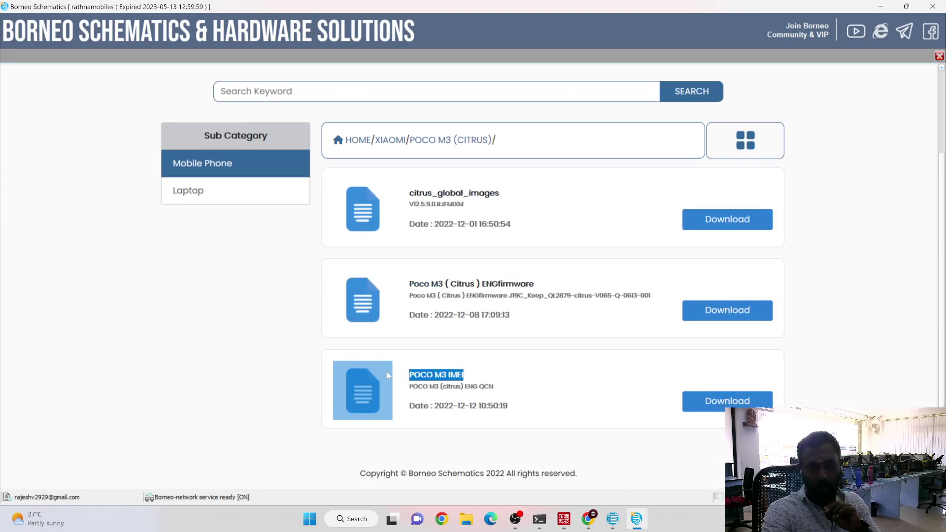
left_click_drag(494, 386, 386, 375)
left_click_drag(534, 284, 451, 284)
left_click_drag(500, 192, 409, 192)
left_click(554, 211)
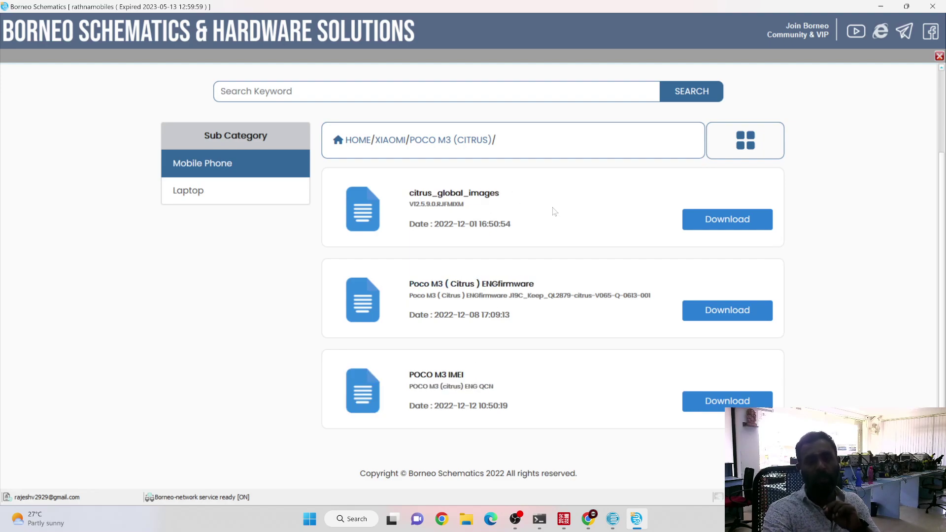
Go back to the XIAOMI folder and switch to the Laptop sub category to view its BIOS brand folders
left_click(386, 143)
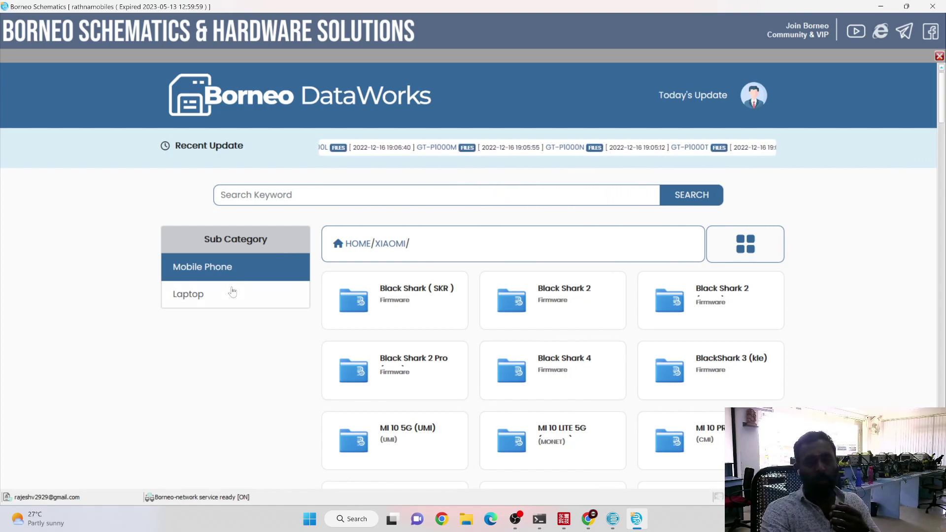
left_click(249, 295)
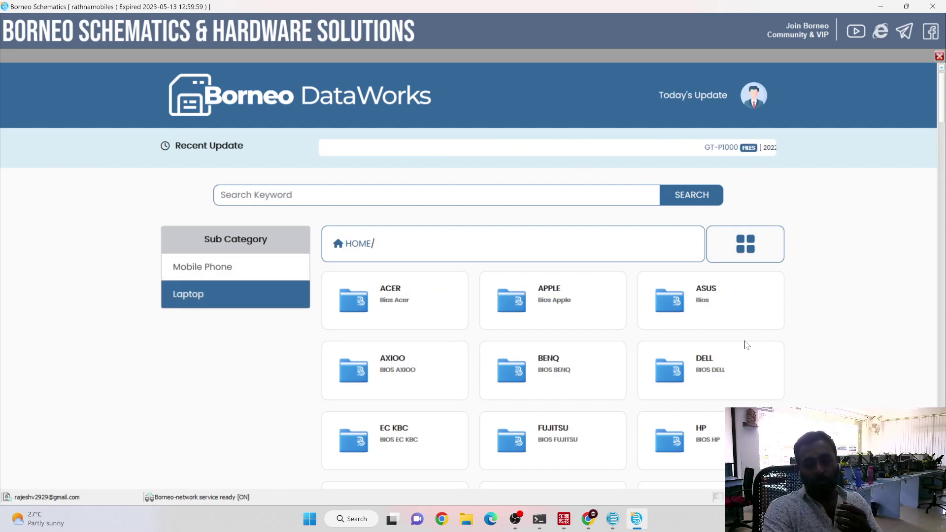
scroll(742, 344, "down", 2)
Switch back to the Mobile Phone sub category, look over its brand folders, and close DataWorks
left_click(229, 144)
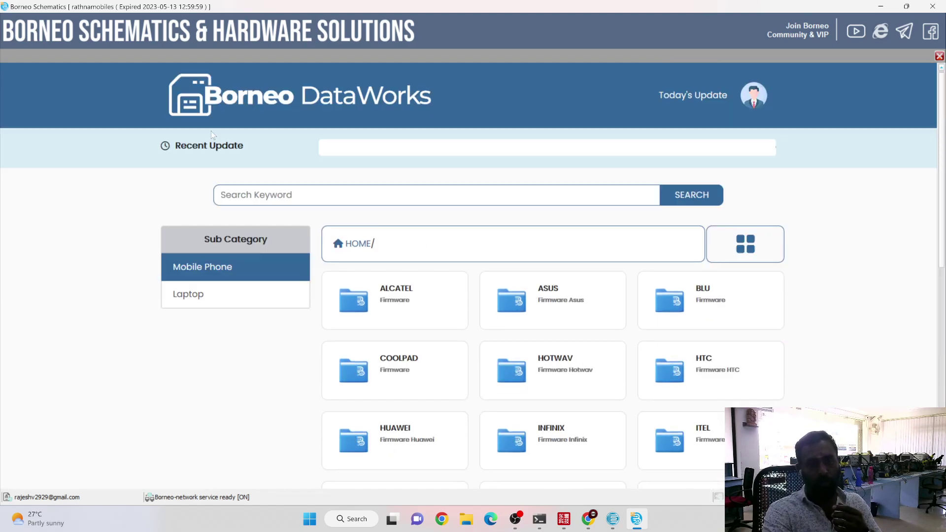
scroll(920, 361, "down", 3)
scroll(920, 361, "down", 1)
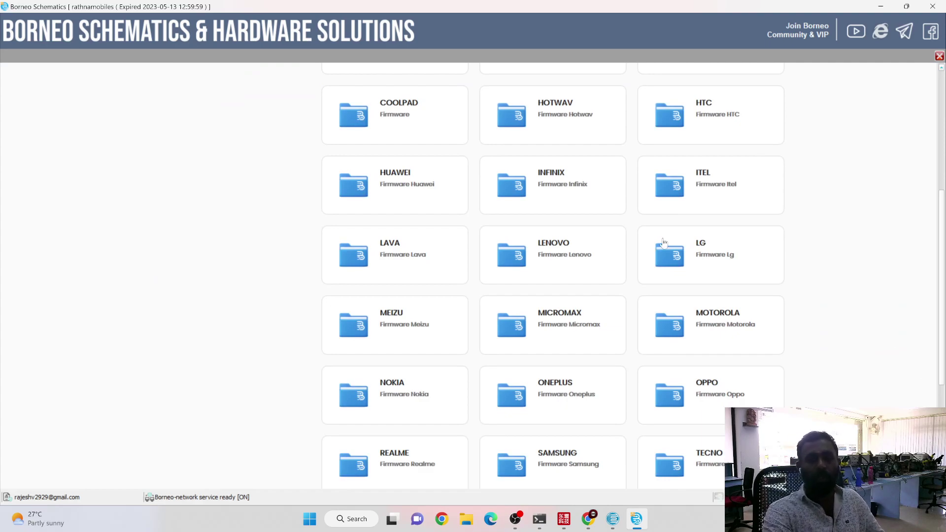
left_click(939, 57)
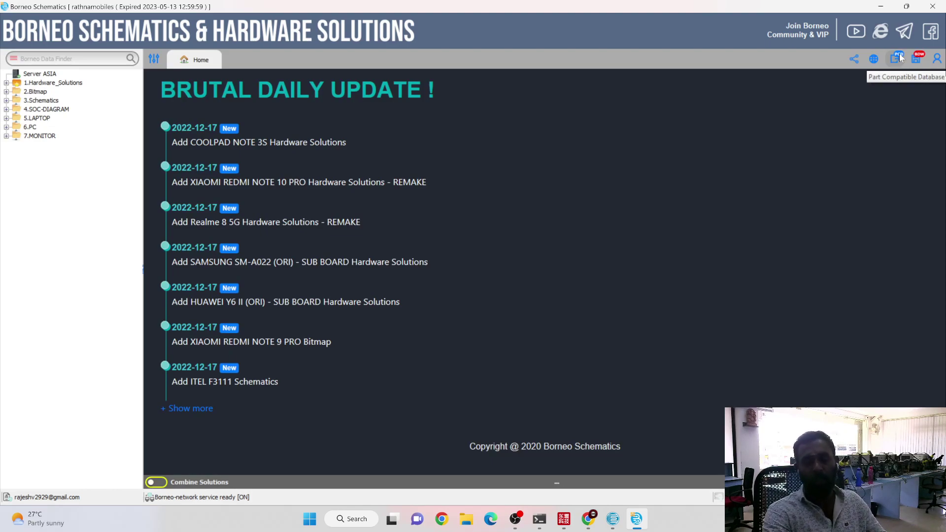
Open the Part Compatible Database and search the Component category for pm8953
left_click(898, 58)
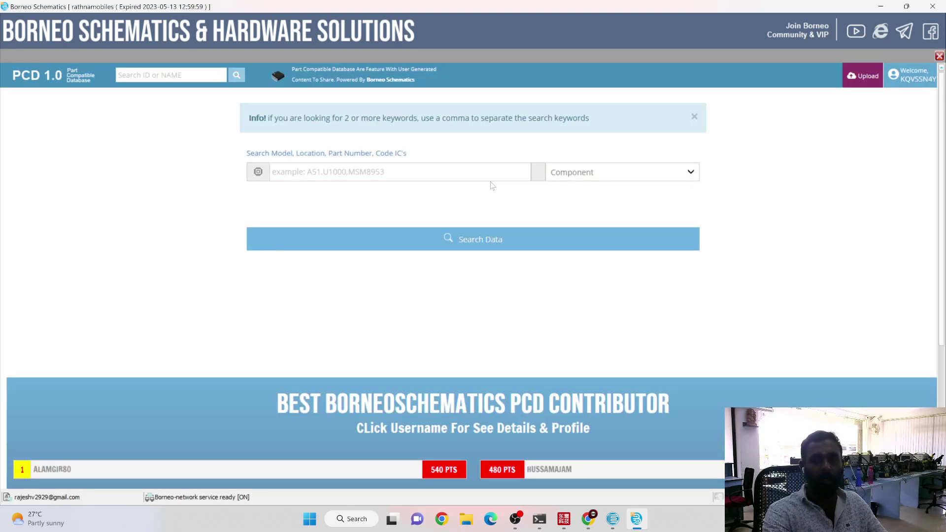
left_click(587, 173)
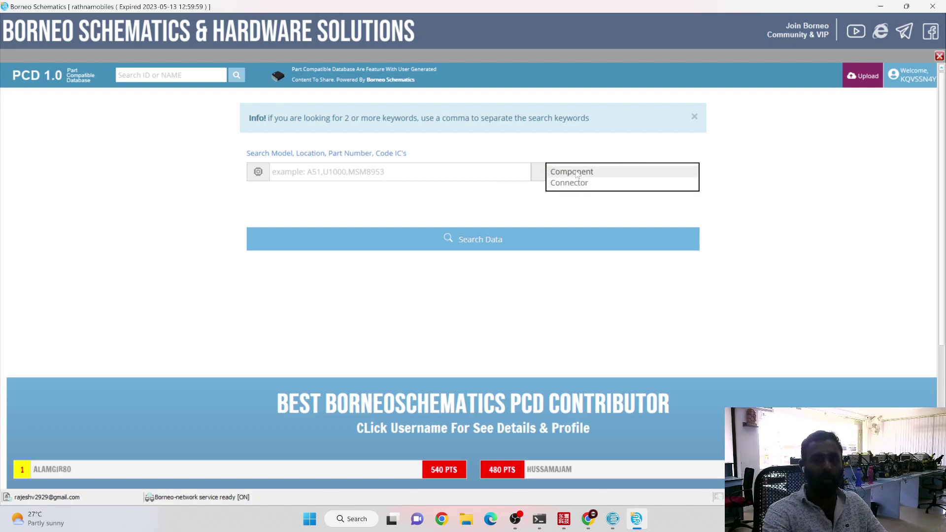
left_click(577, 172)
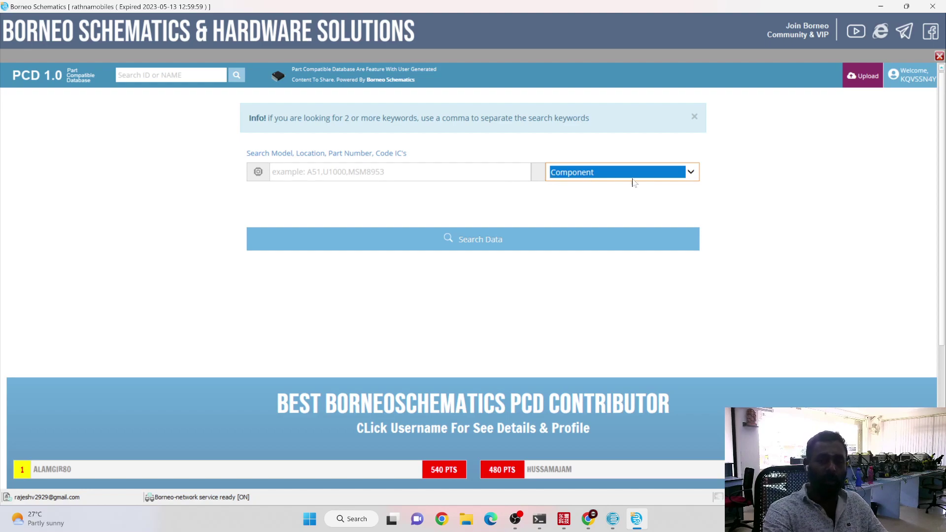
left_click(428, 172)
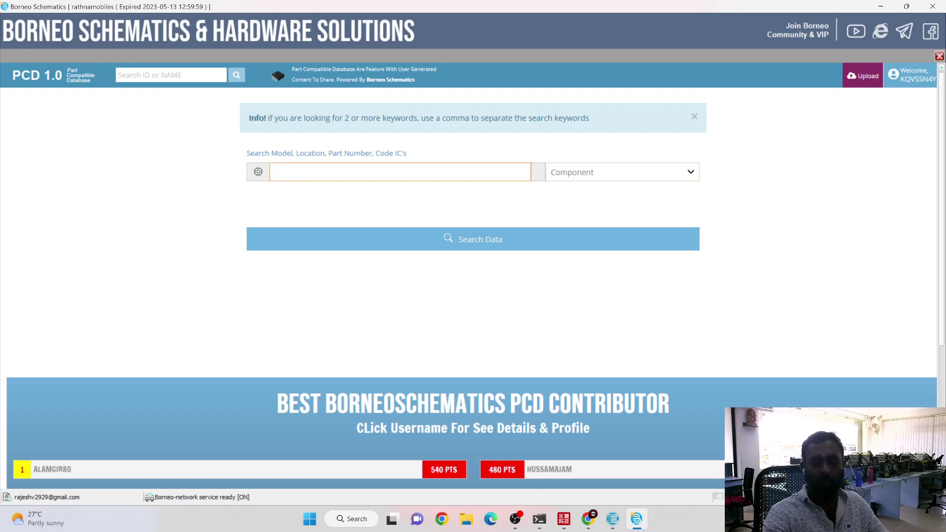
type("pm8953")
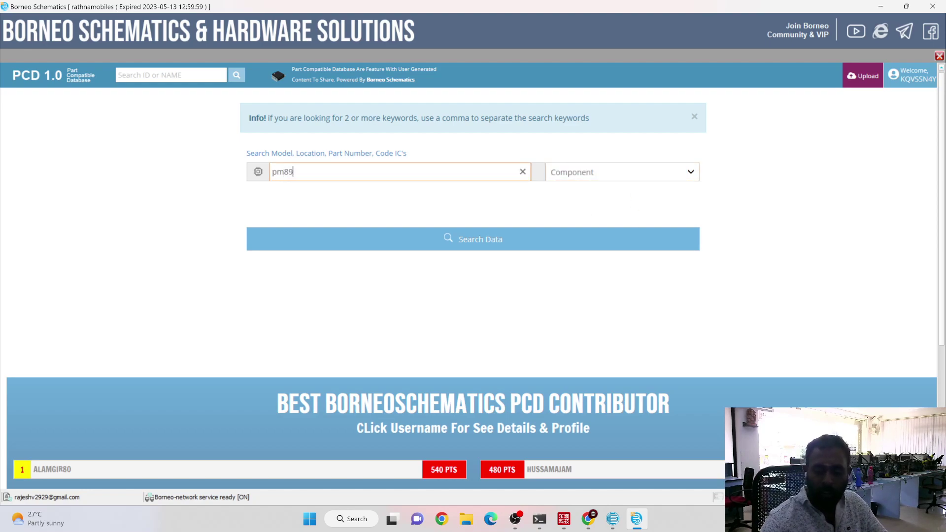
left_click(447, 239)
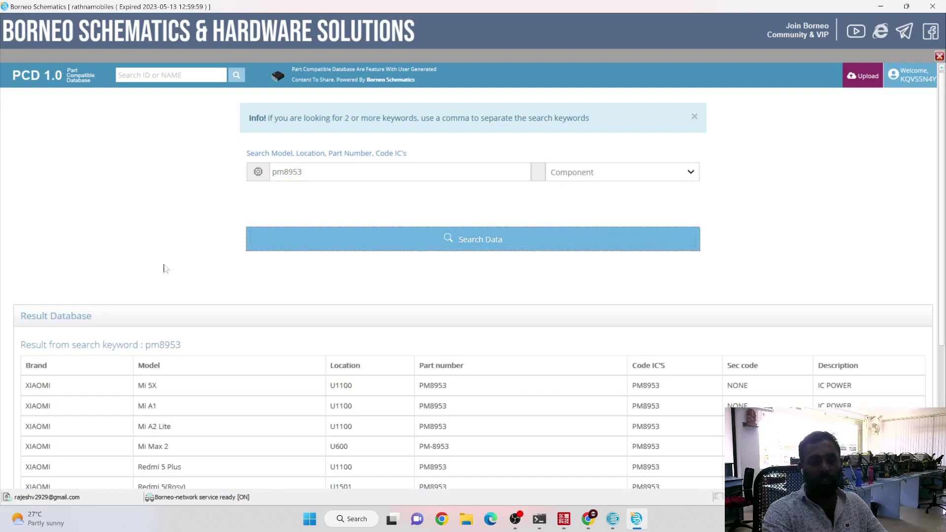
Look through the pm8953 results, checking the brands, models, board locations and part numbers of the compatible phones
scroll(59, 273, "down", 3)
scroll(60, 265, "down", 3)
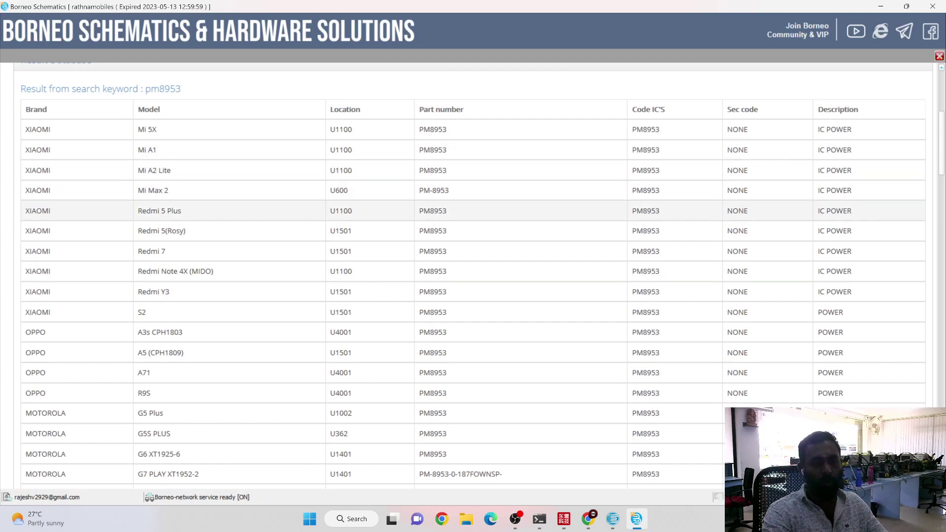
scroll(59, 296, "down", 10)
scroll(143, 295, "up", 10)
scroll(157, 267, "up", 15)
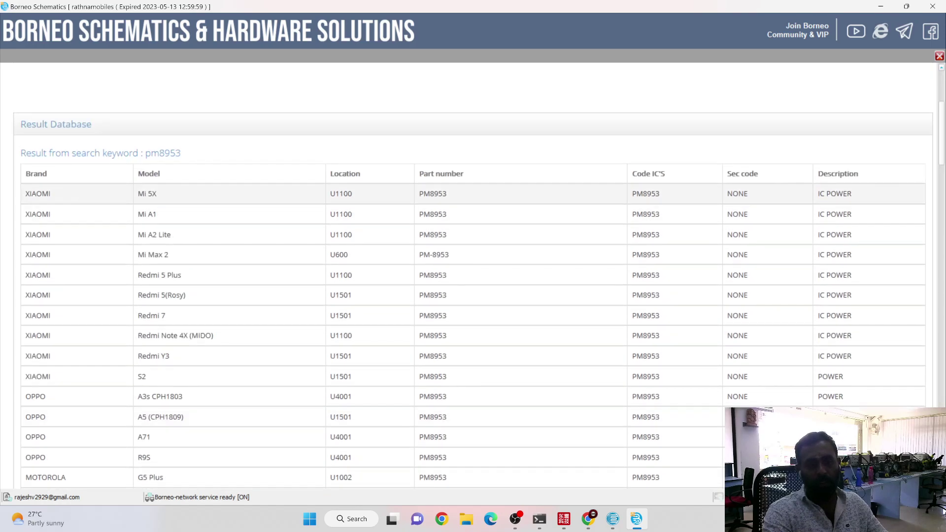
scroll(186, 333, "down", 15)
scroll(473, 276, "up", 20)
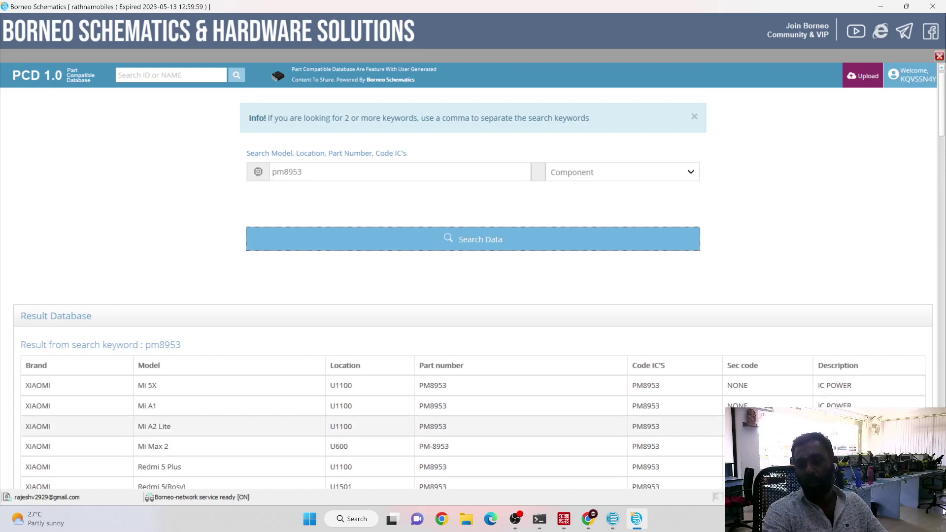
scroll(778, 266, "down", 5)
scroll(778, 266, "up", 5)
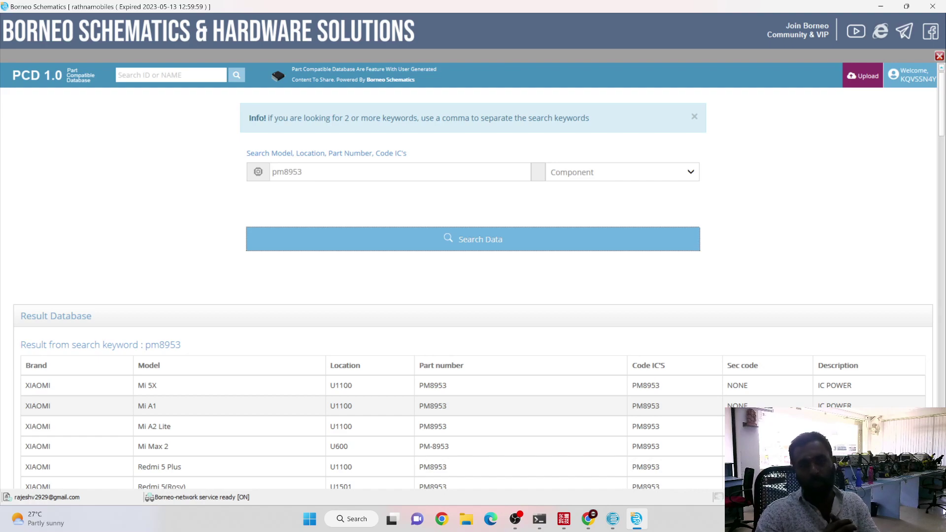
left_click_drag(302, 171, 272, 171)
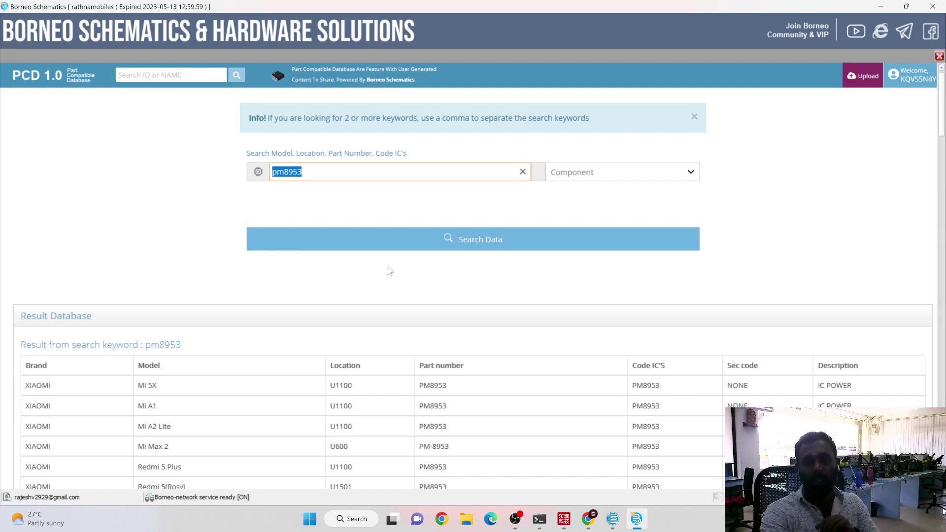
left_click(840, 219)
scroll(838, 218, "down", 3)
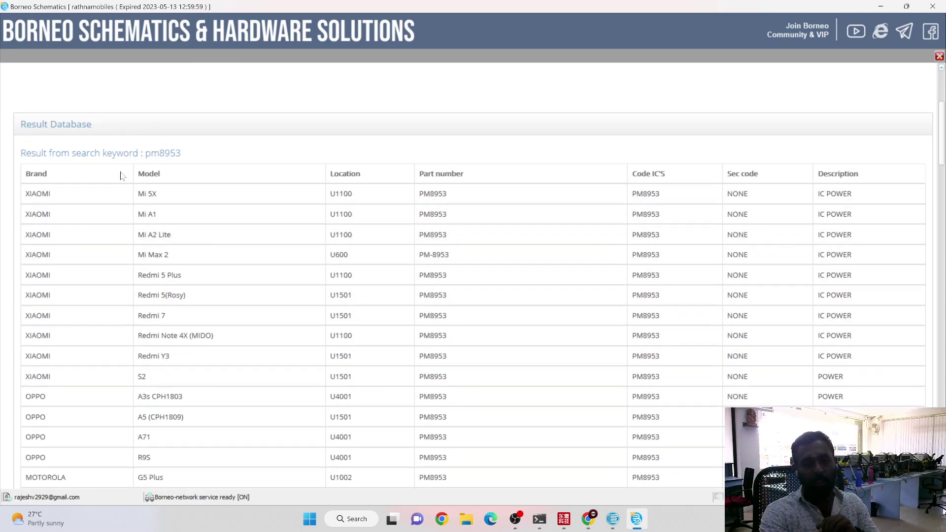
scroll(222, 436, "down", 3)
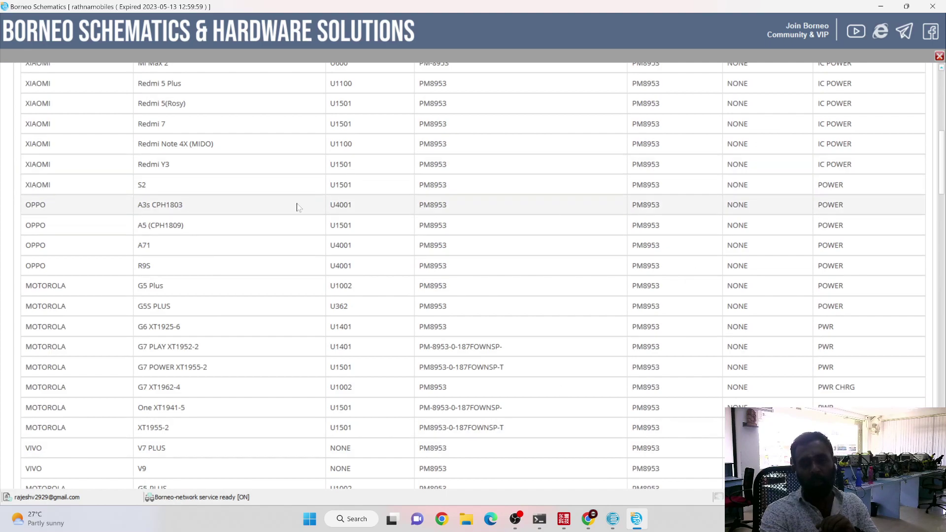
scroll(374, 327, "up", 6)
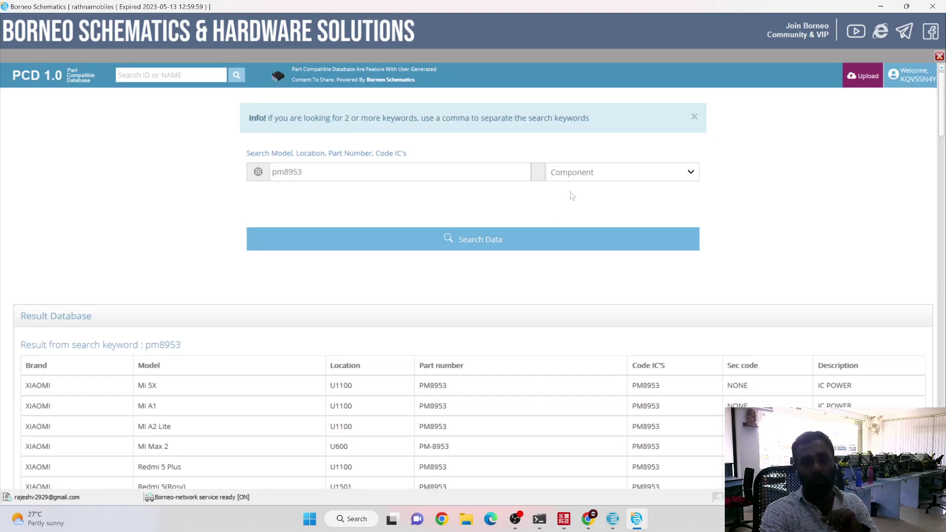
Switch the search type to Connector, choose the LCD category and search for redmi note 5
left_click(577, 177)
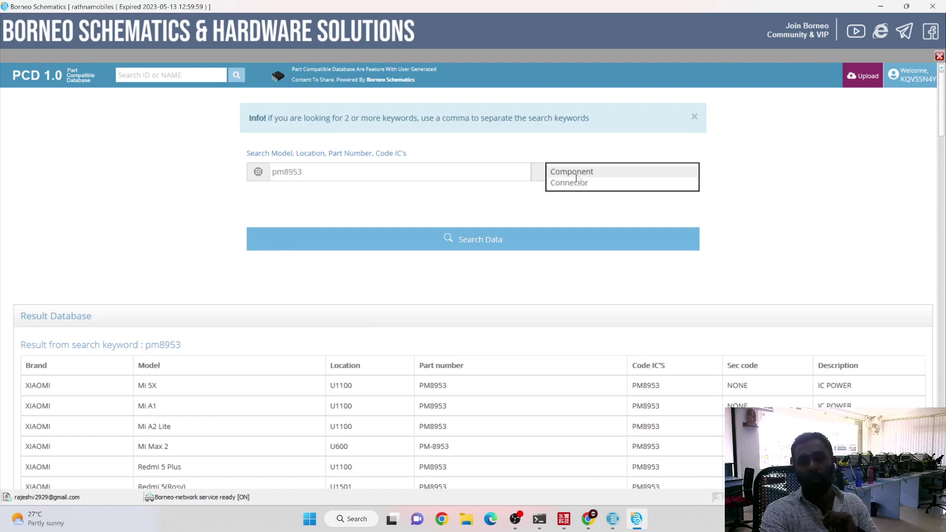
left_click(572, 184)
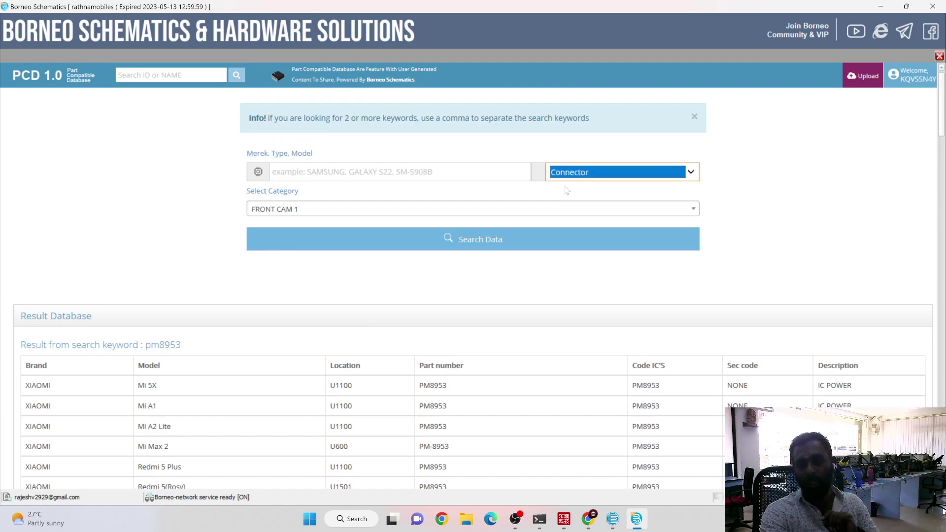
left_click(544, 195)
left_click(303, 212)
left_click(301, 211)
left_click(302, 211)
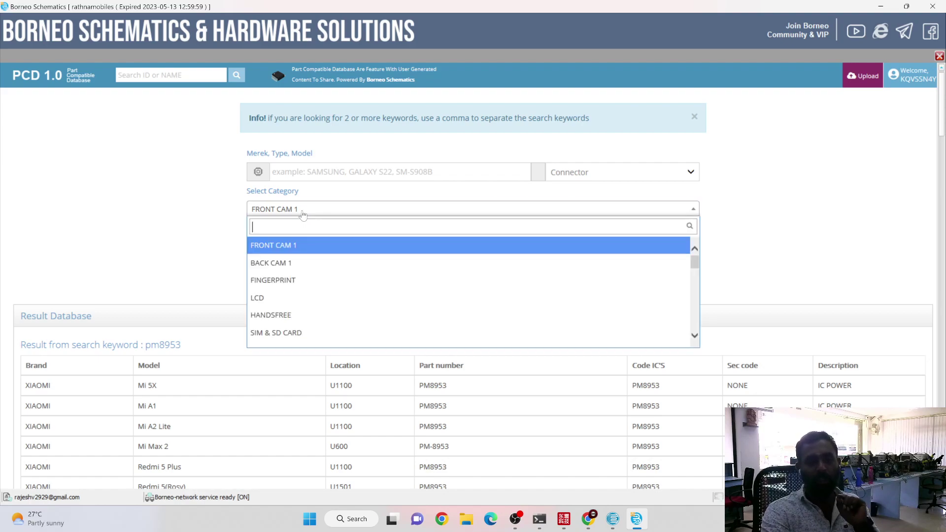
left_click(268, 297)
left_click(274, 172)
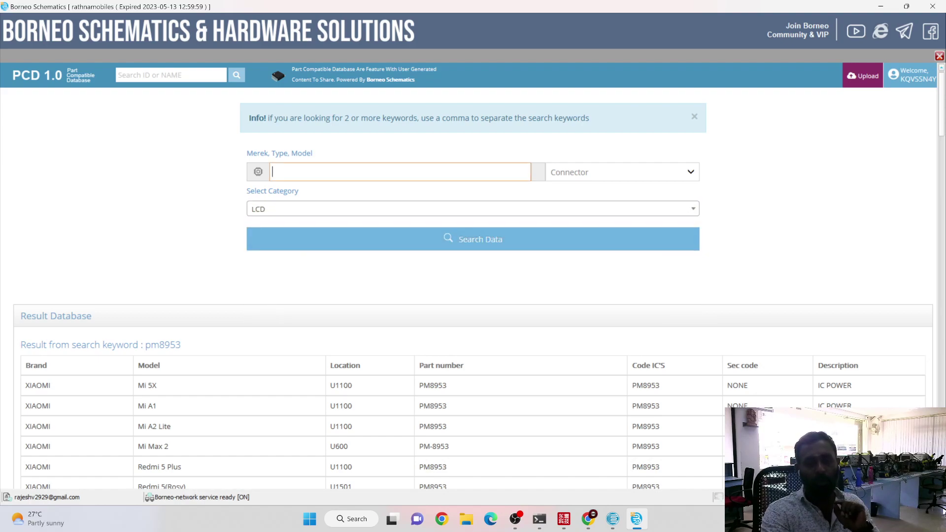
type("redmi note 5")
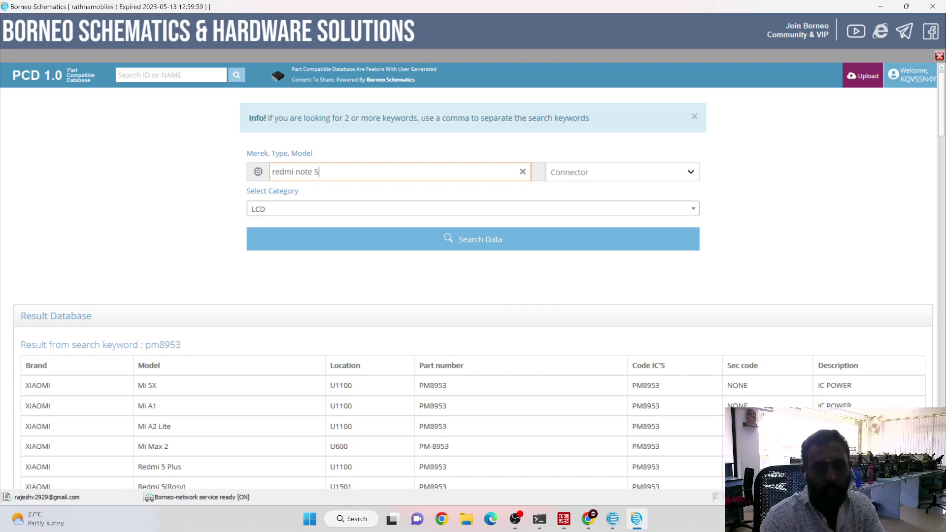
left_click(409, 241)
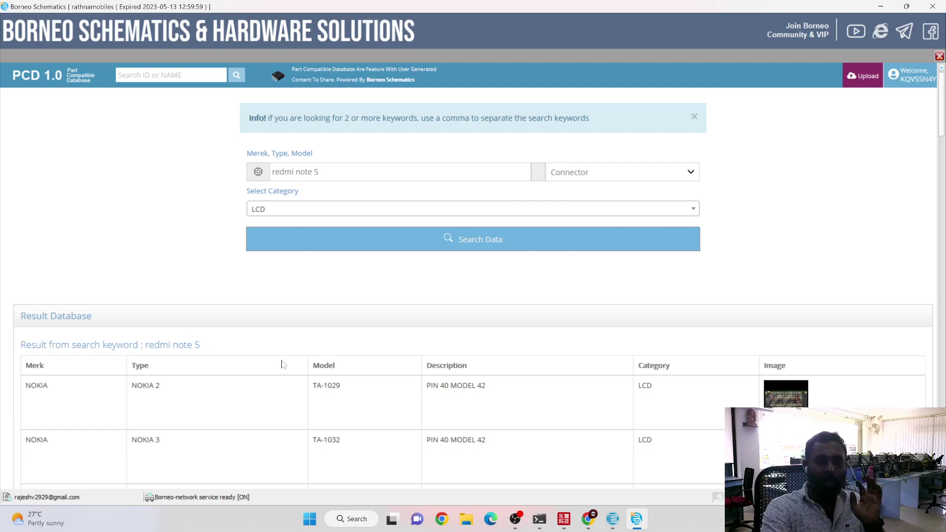
Review the redmi note 5 LCD connector results, comparing brand, type, model, description and image, and check the available connector categories
scroll(364, 308, "down", 3)
scroll(375, 279, "up", 3)
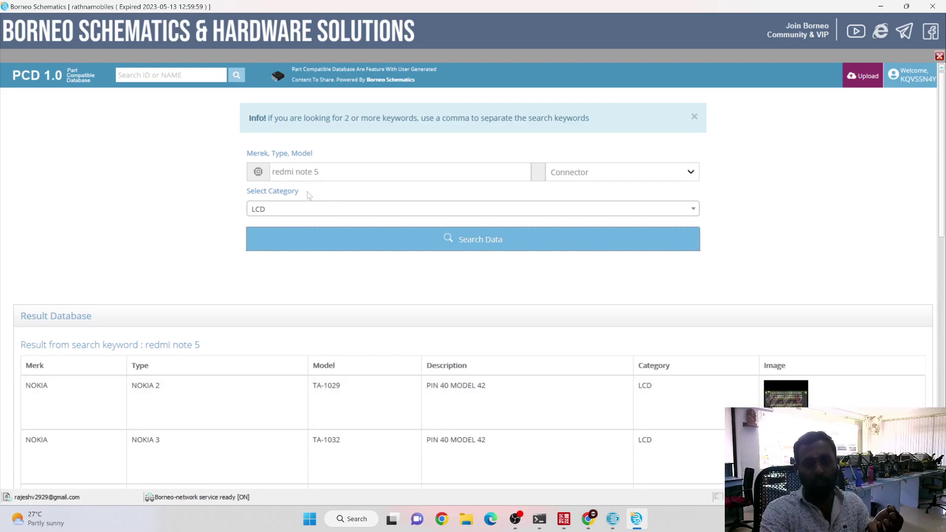
left_click(301, 211)
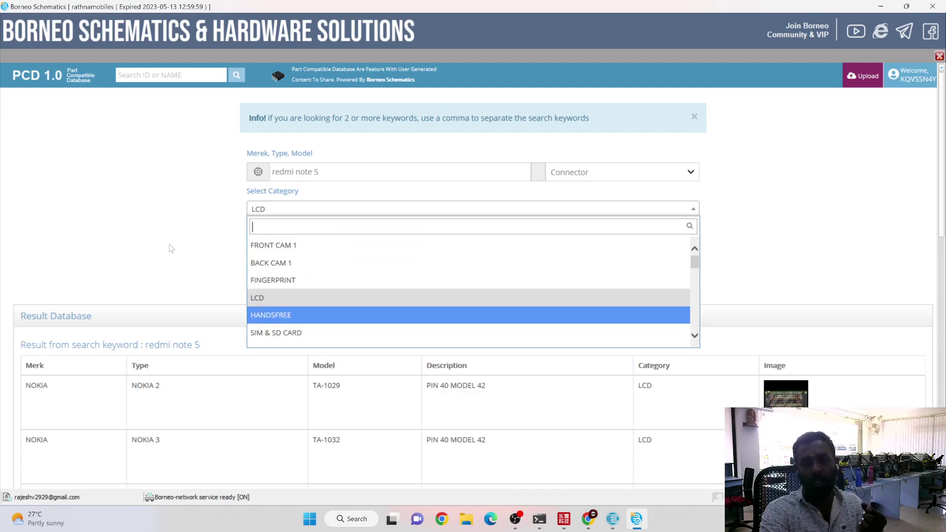
left_click(232, 249)
scroll(334, 275, "down", 9)
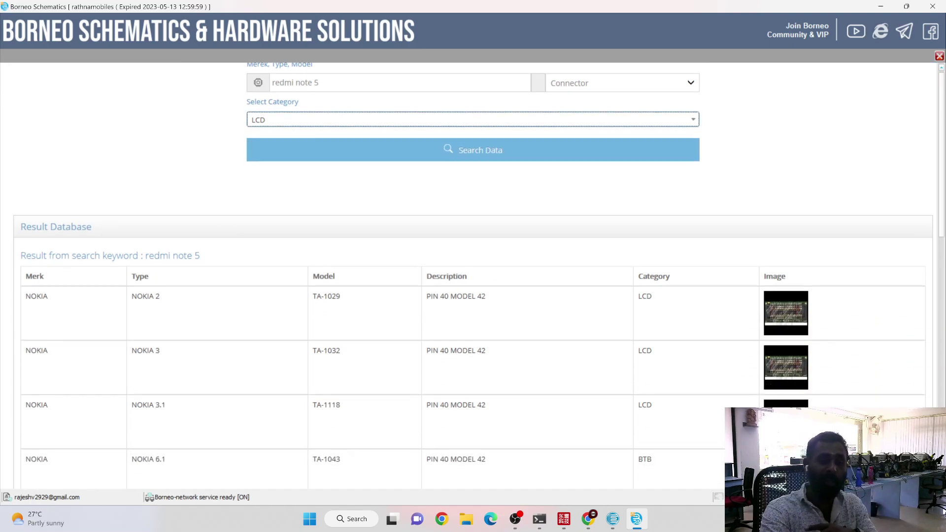
scroll(202, 283, "up", 8)
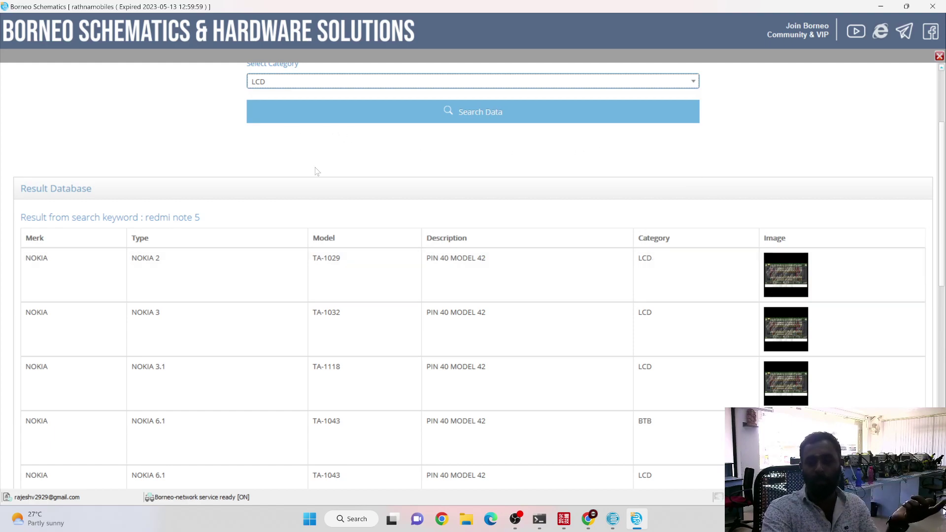
scroll(460, 264, "down", 3)
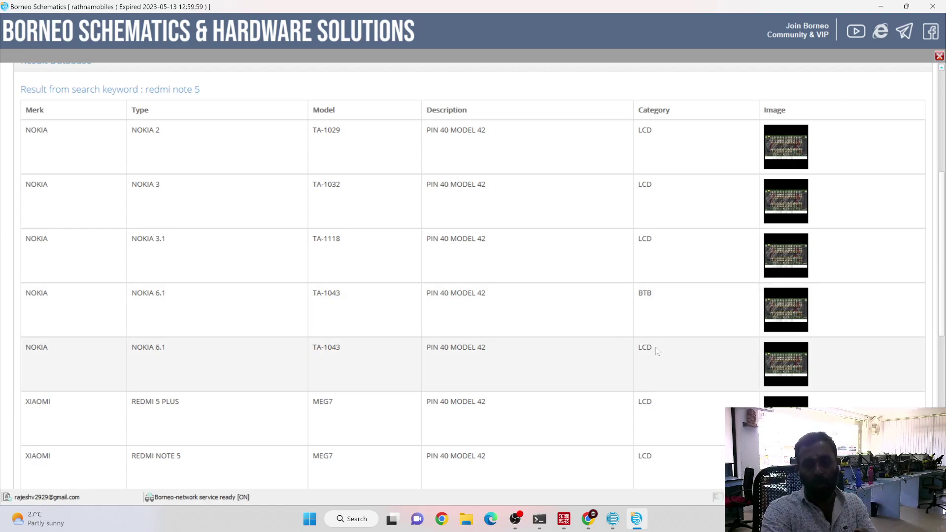
scroll(626, 357, "up", 5)
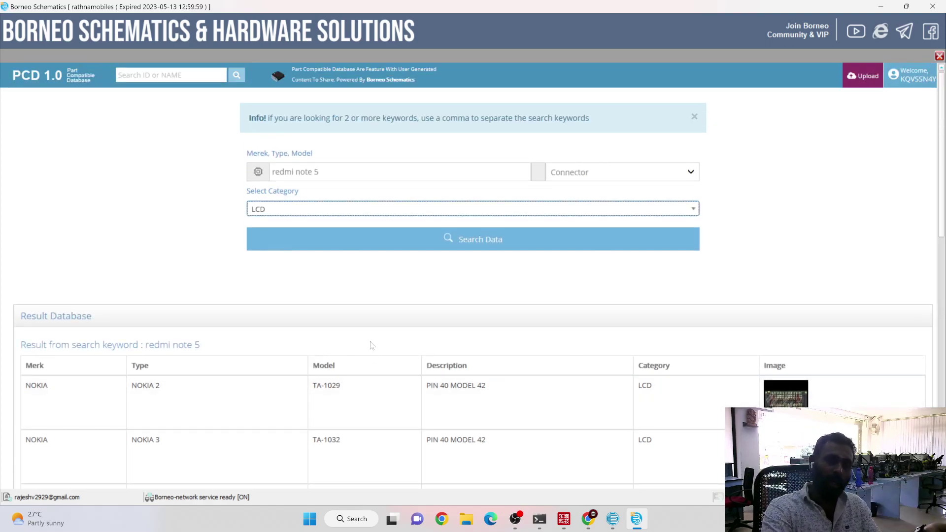
scroll(367, 344, "down", 4)
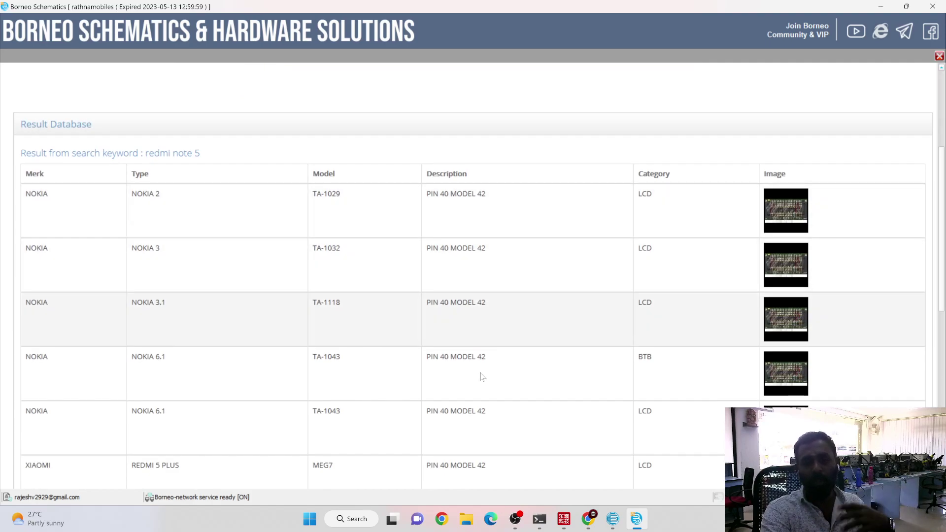
scroll(498, 206, "up", 4)
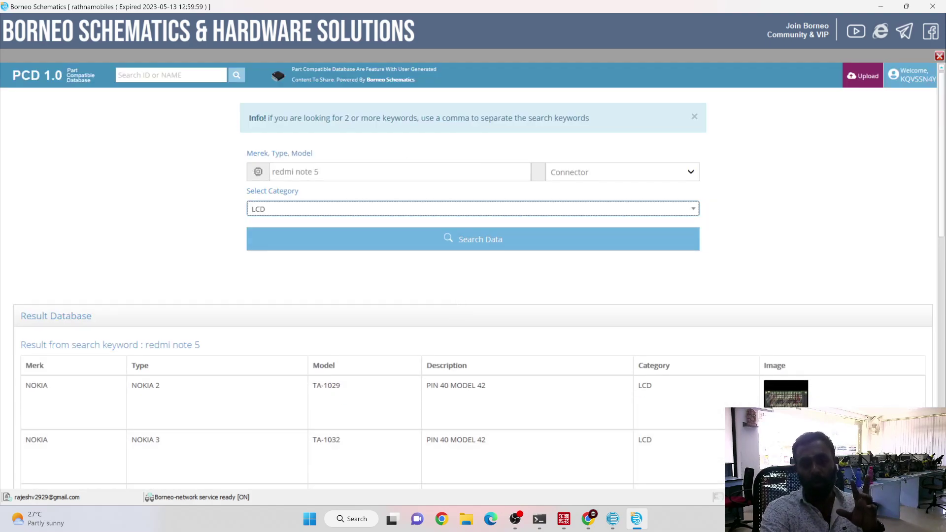
Check the search type options, keep Connector, and close the Part Compatible Database
left_click(588, 176)
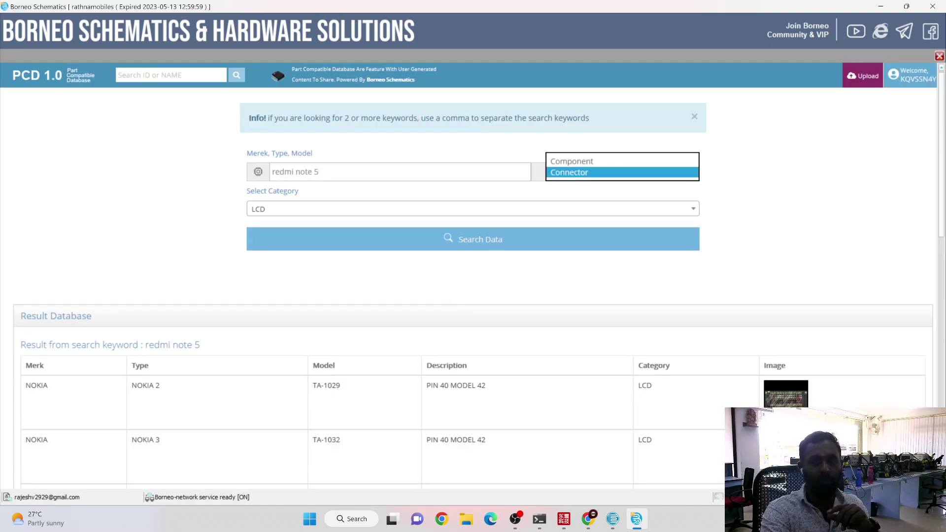
left_click(564, 171)
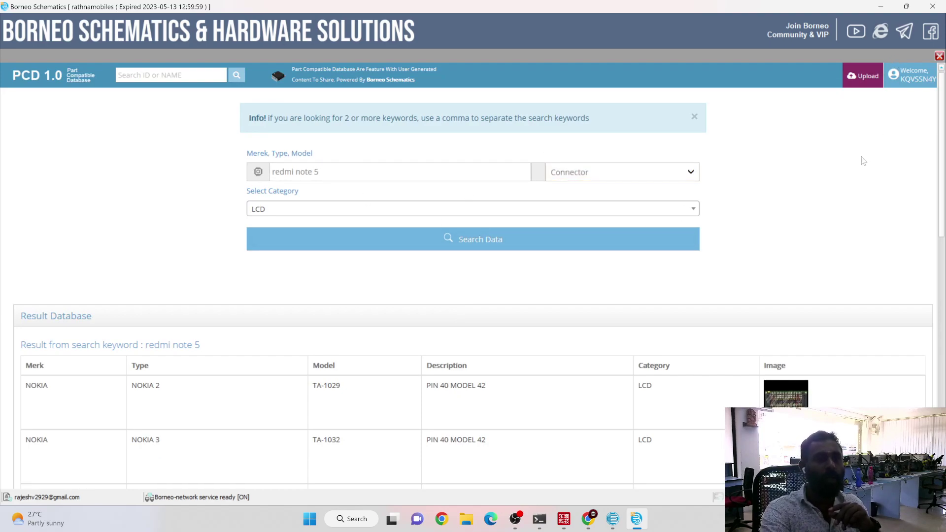
left_click(939, 56)
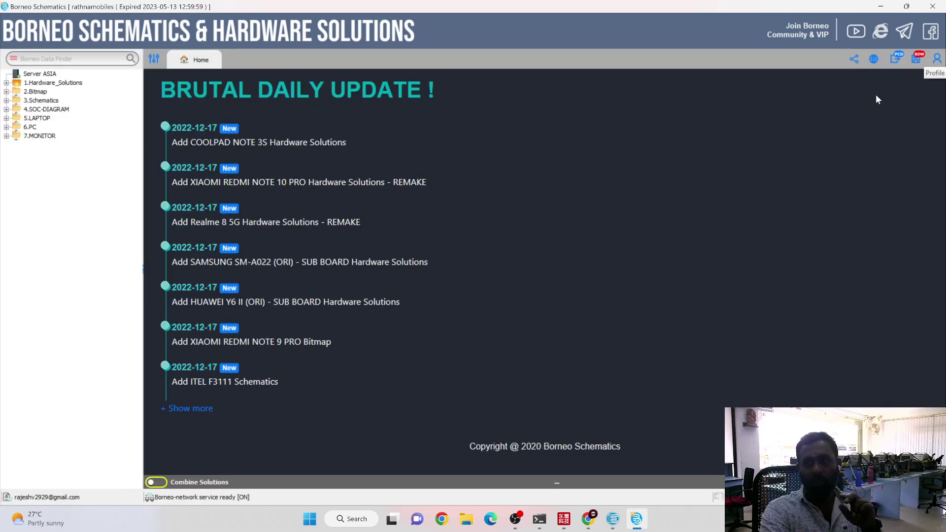
Open DataWorks and look over the firmware files listed under Today's Update
left_click(918, 60)
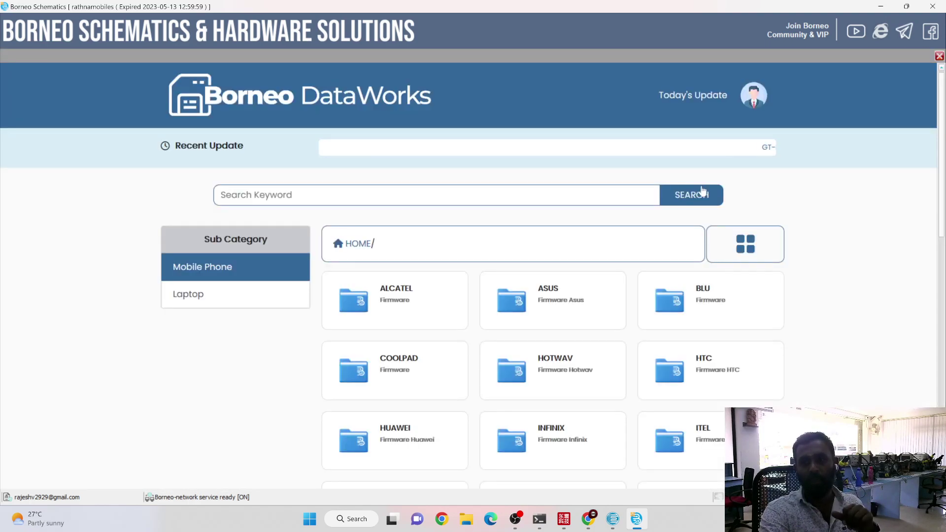
left_click(704, 99)
scroll(345, 334, "down", 15)
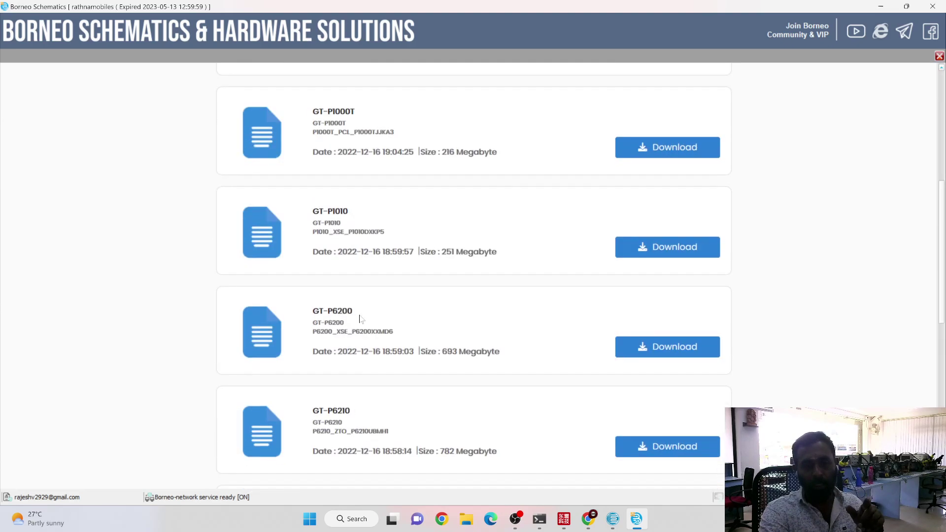
scroll(389, 349, "up", 12)
scroll(389, 349, "up", 3)
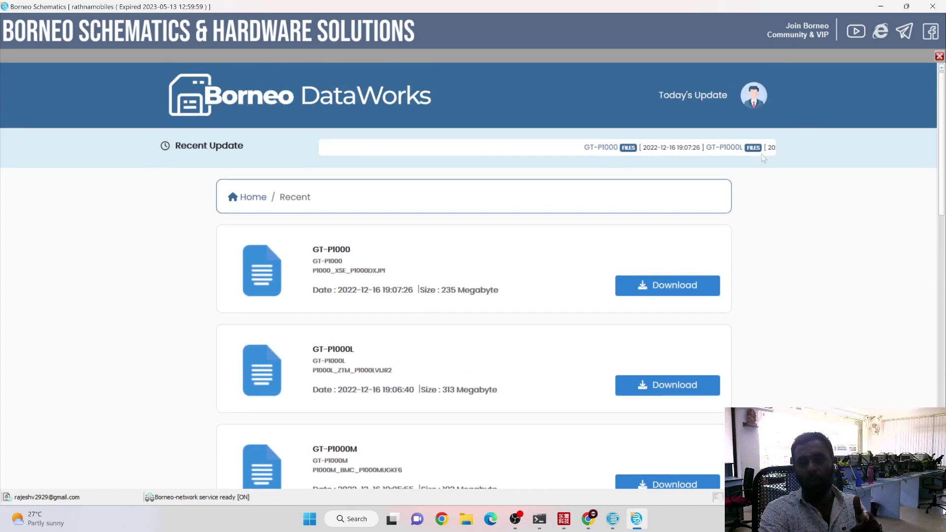
Open the DataWorks account profile and examine its expiry date, maximum daily limit and daily usage
left_click(754, 99)
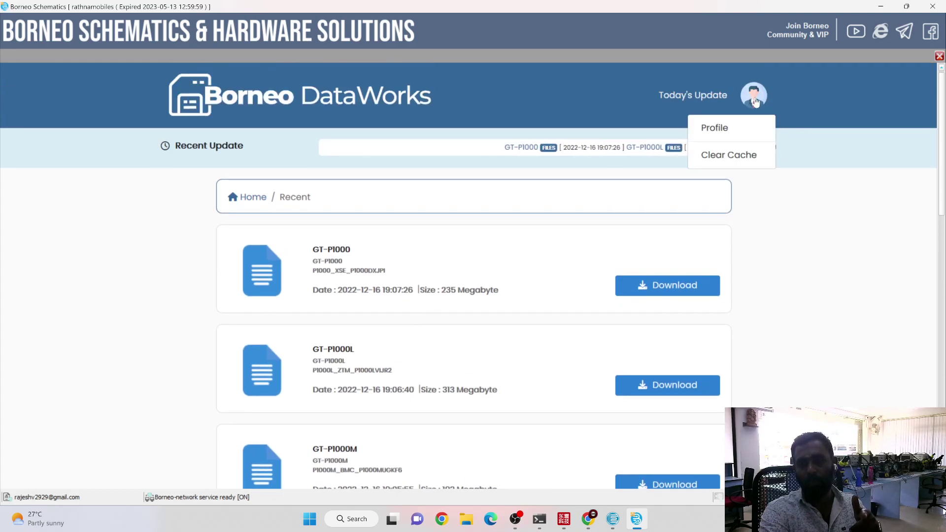
left_click(714, 128)
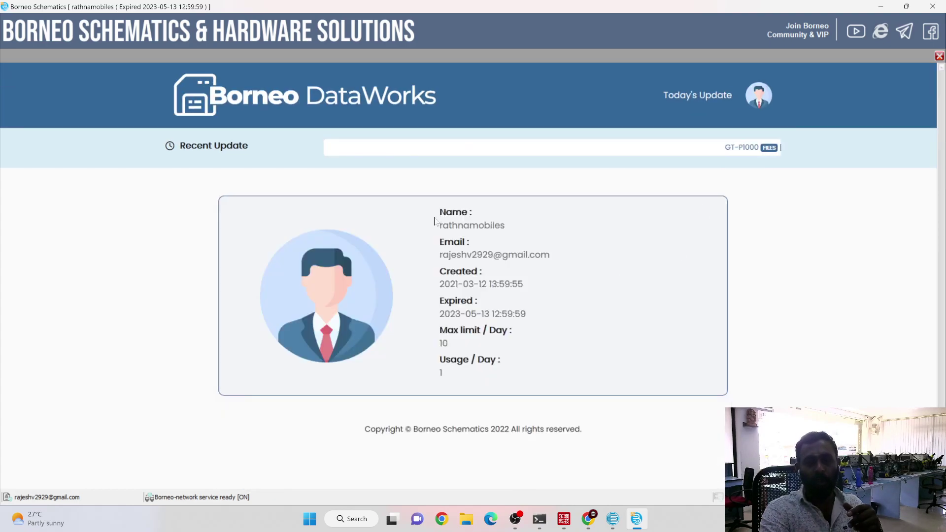
left_click_drag(436, 211, 545, 225)
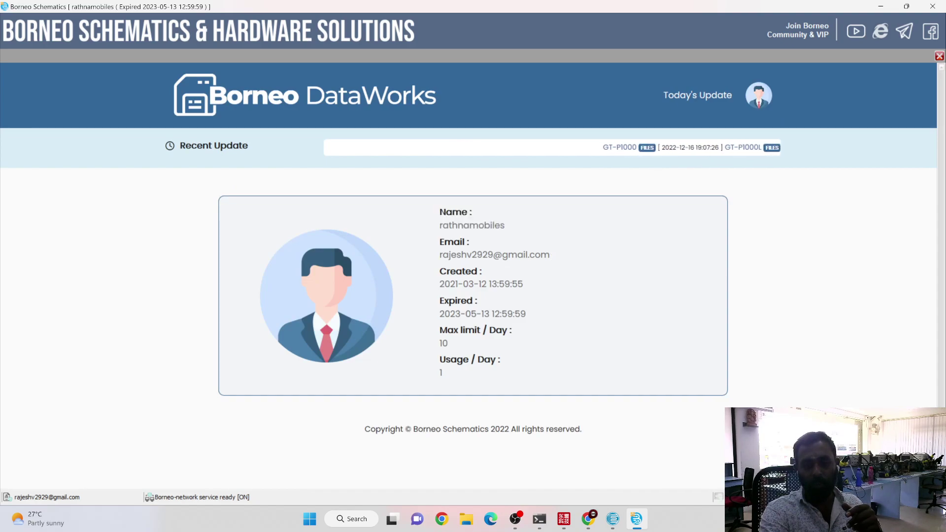
triple_click(513, 359)
triple_click(522, 330)
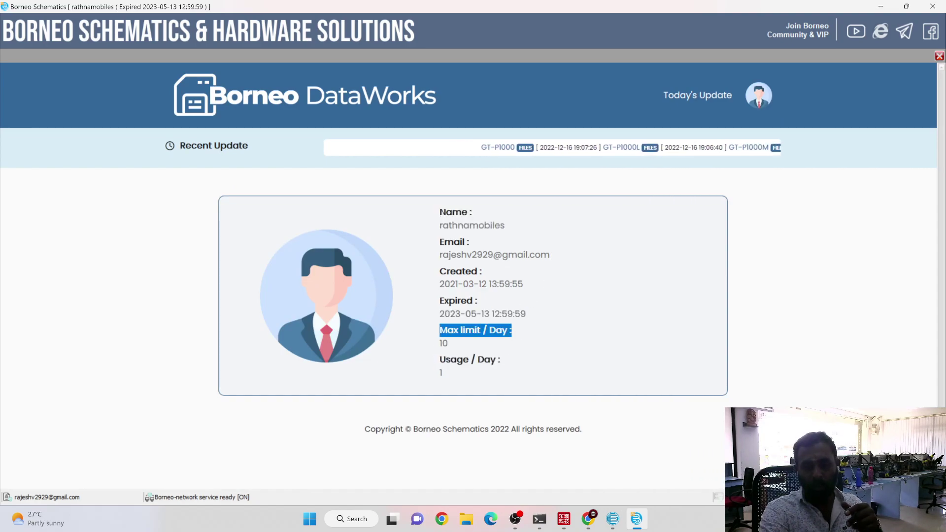
left_click_drag(438, 207, 419, 349)
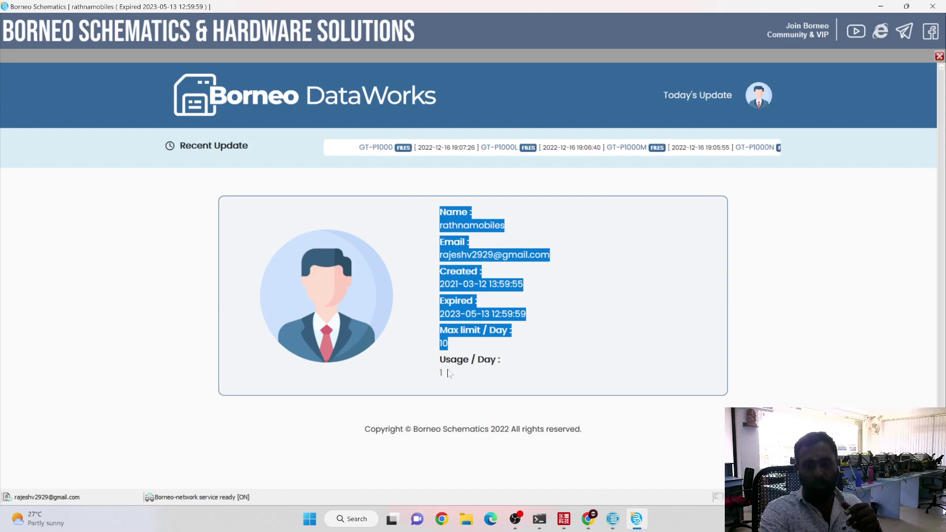
left_click(424, 367)
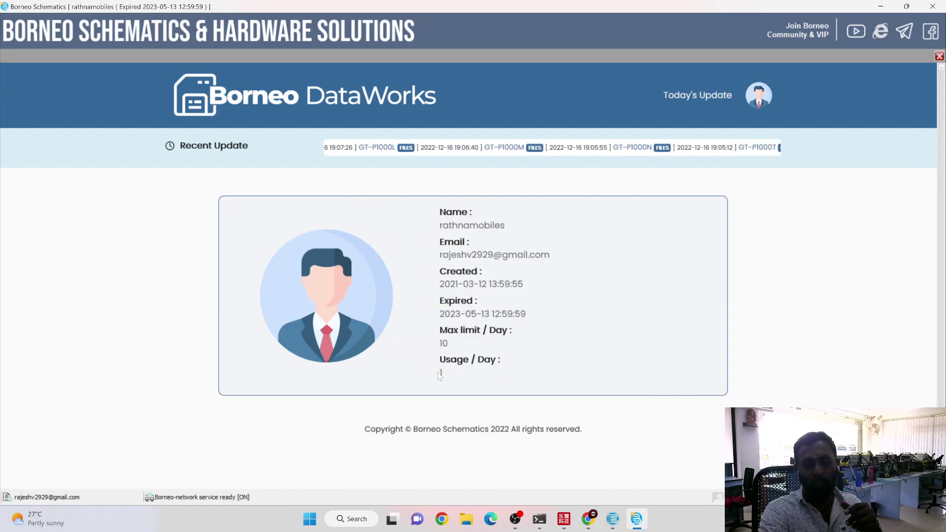
left_click_drag(437, 208, 428, 358)
left_click(427, 358)
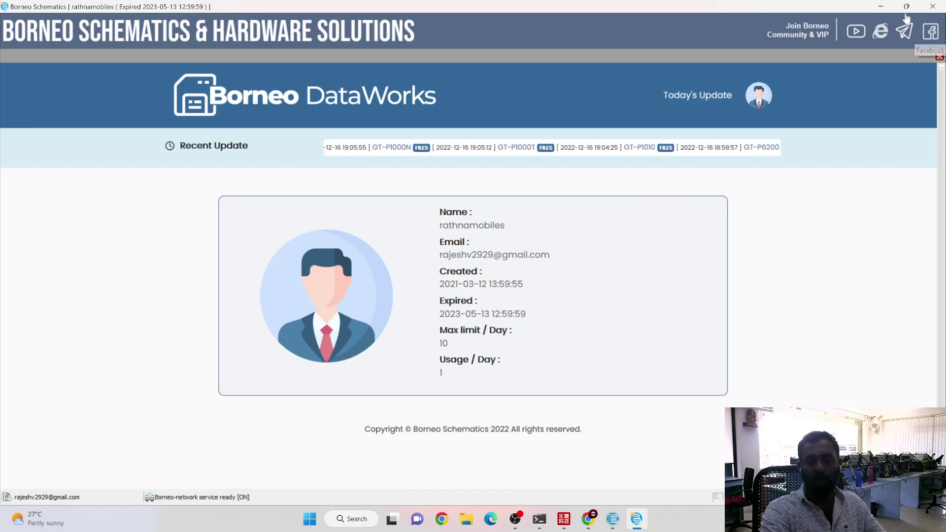
Leave DataWorks and look through the Troubleshooting & Success Story Repair List, including its brands, models, problems and solutions, closing the page when finished
left_click(939, 55)
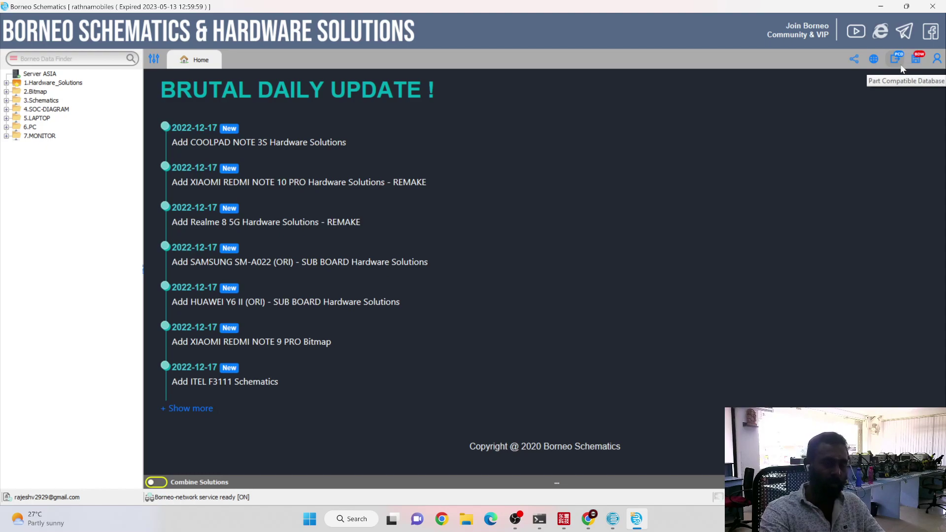
left_click(873, 60)
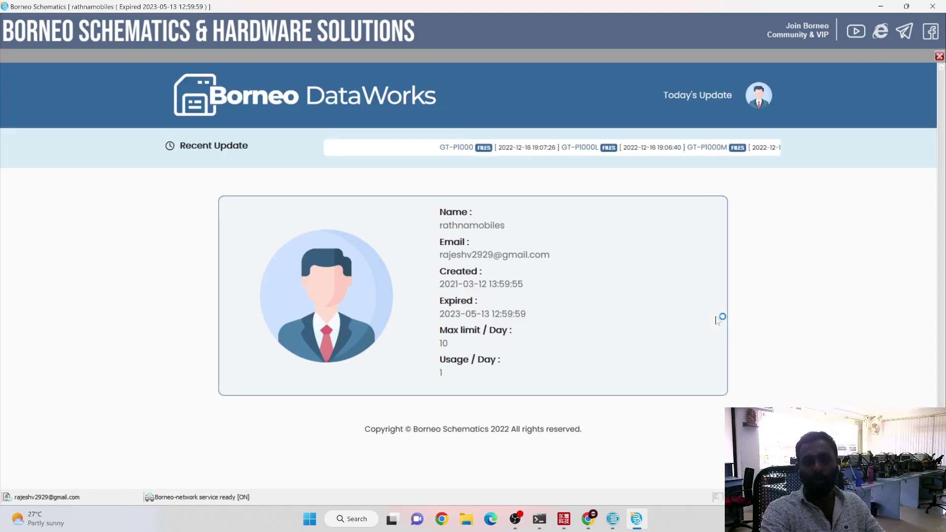
scroll(494, 348, "down", 3)
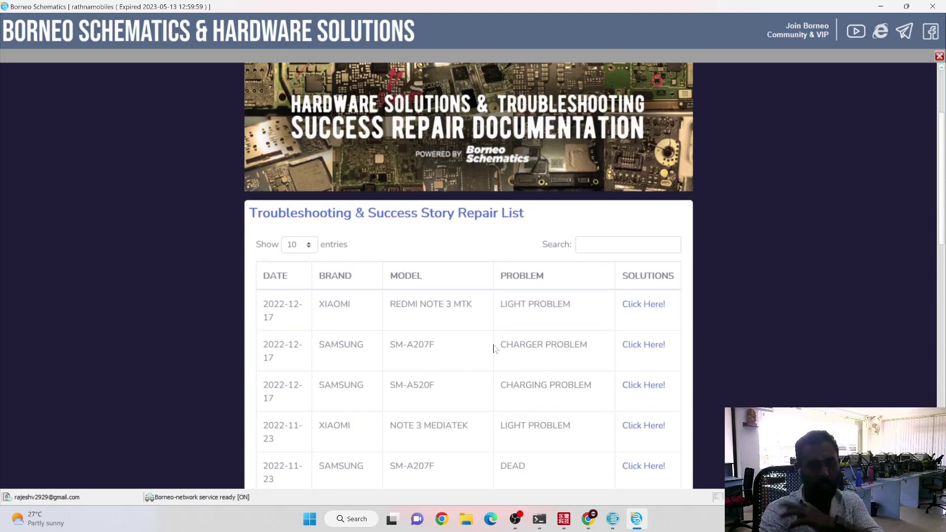
scroll(487, 333, "down", 2)
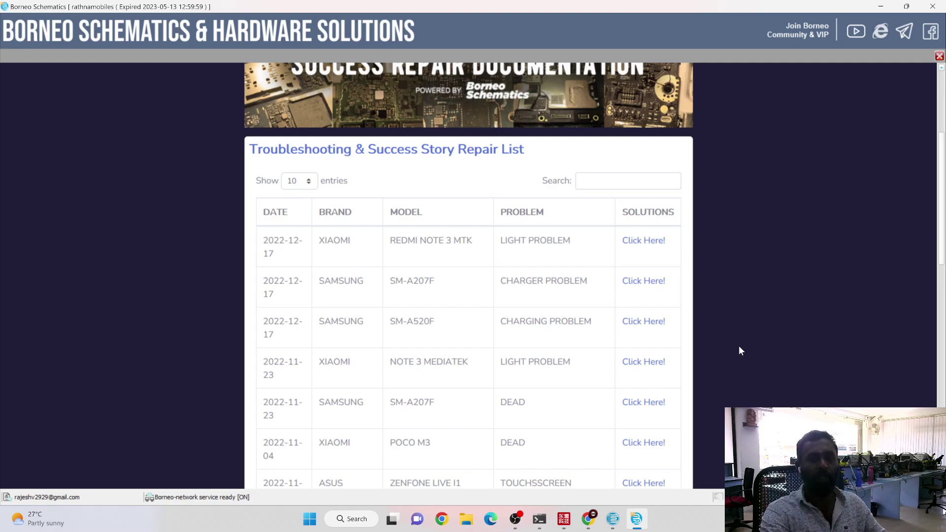
scroll(743, 337, "up", 4)
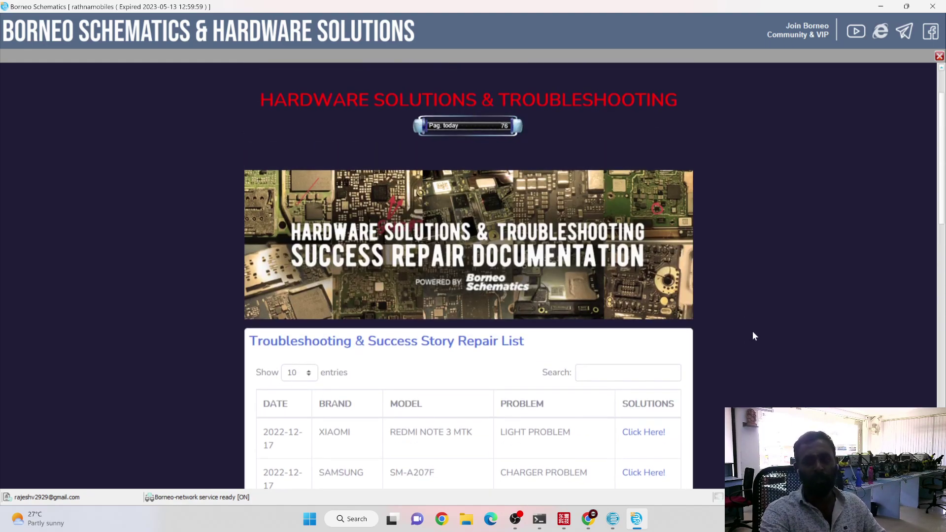
left_click(939, 57)
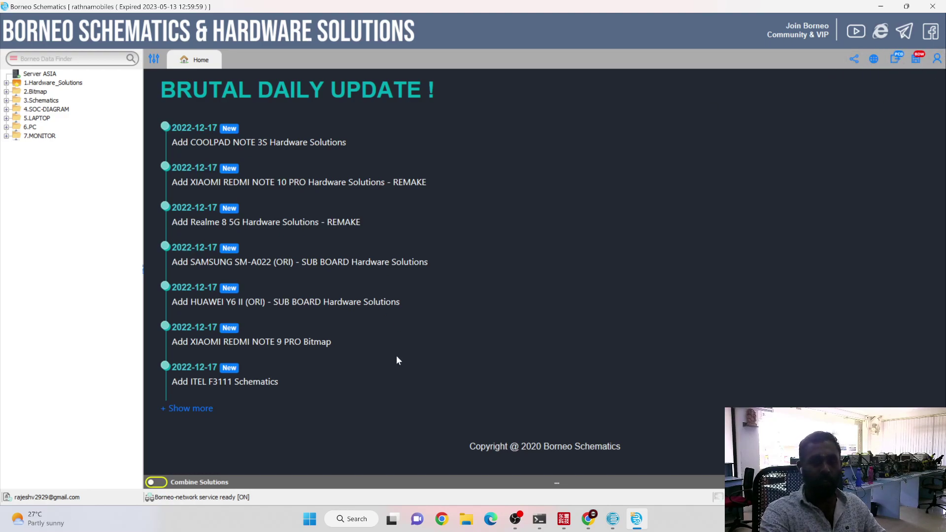
Expand 1.Hardware_Solutions in the data tree down to Samsung's A-Series to list its phone models
left_click(26, 308)
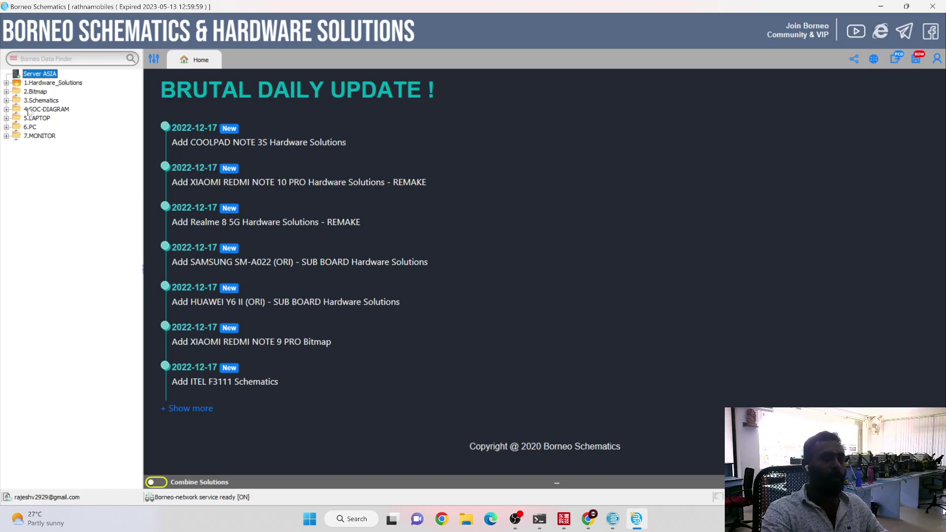
double_click(44, 83)
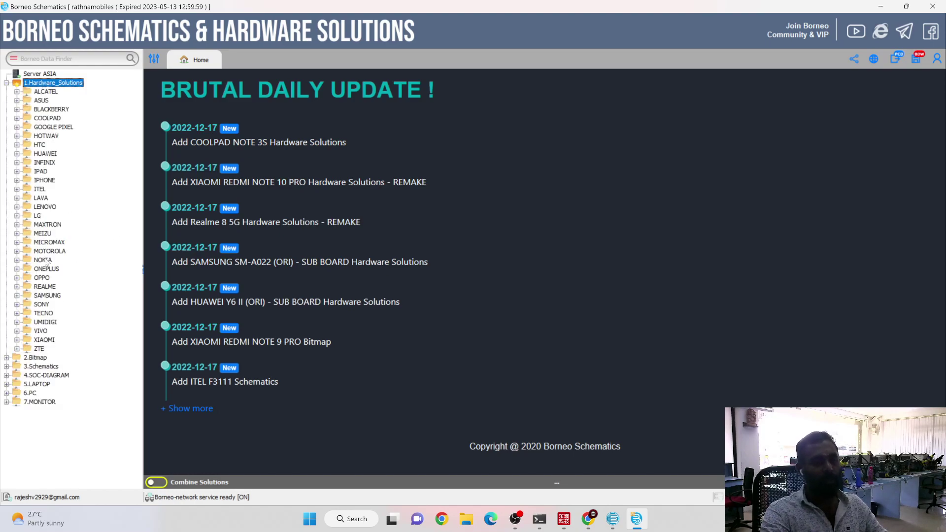
double_click(24, 295)
double_click(66, 305)
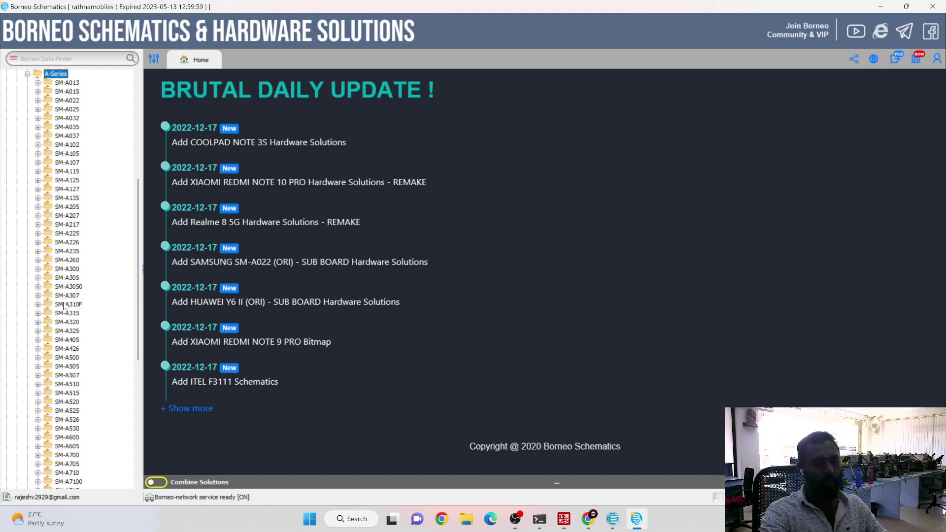